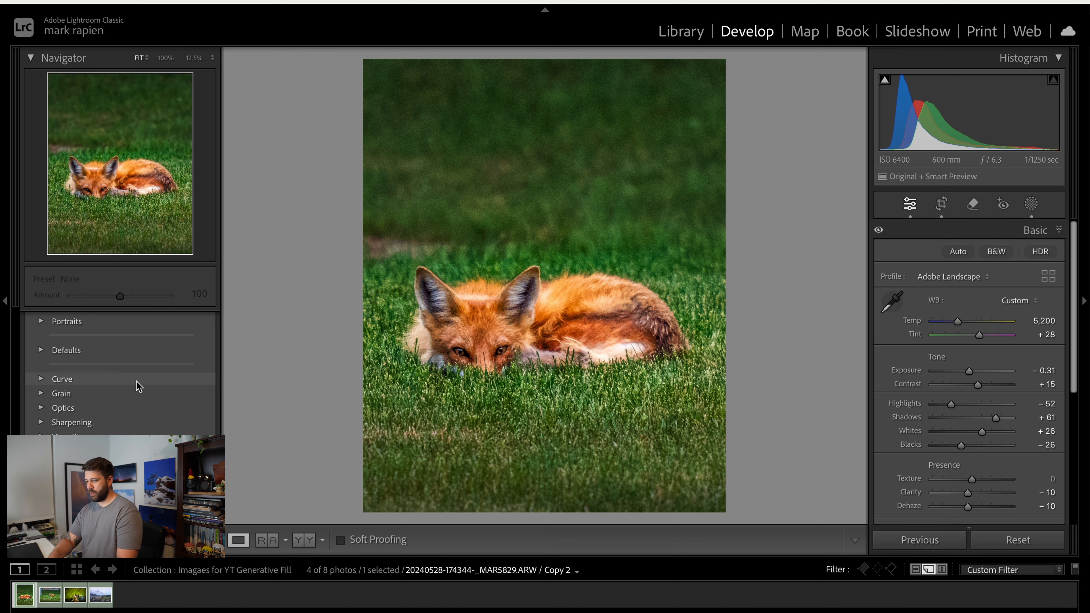
Open the Remove tool with Generative AI enabled and view the Adobe Generative AI User Guidelines.
{"action": "scroll", "coordinate": [87, 392], "scroll_direction": "up", "scroll_amount": 5}
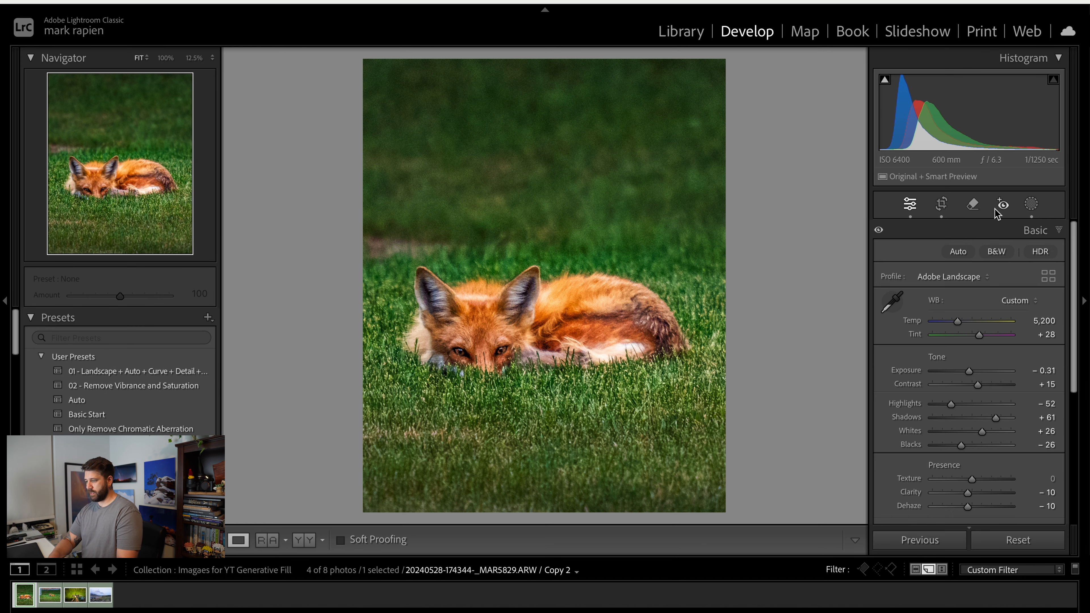
{"action": "left_click", "coordinate": [974, 207]}
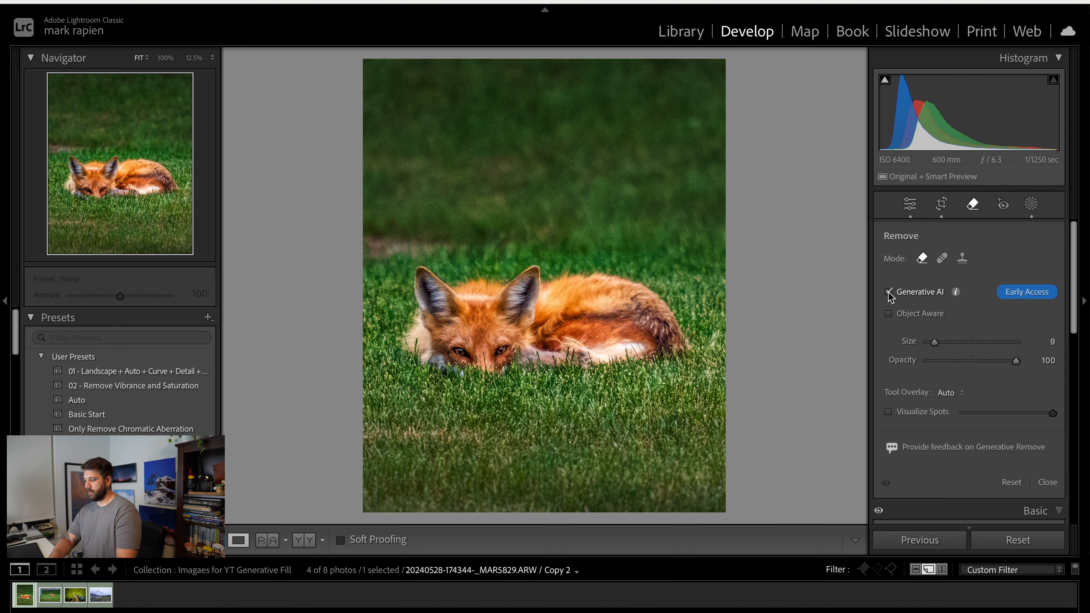
{"action": "left_click", "coordinate": [956, 293]}
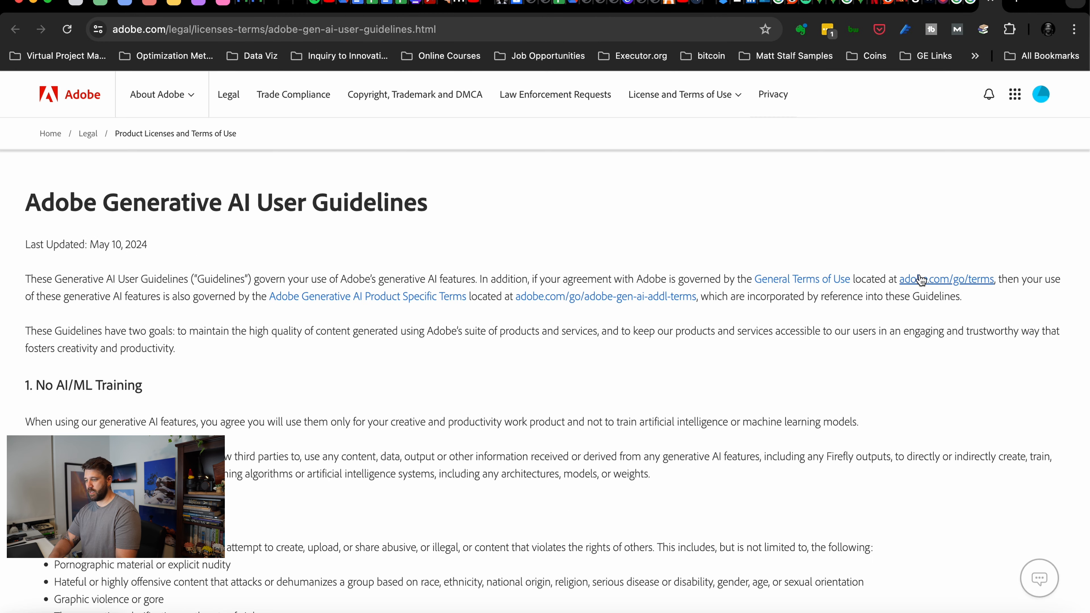
{"action": "key", "text": "super+Tab"}
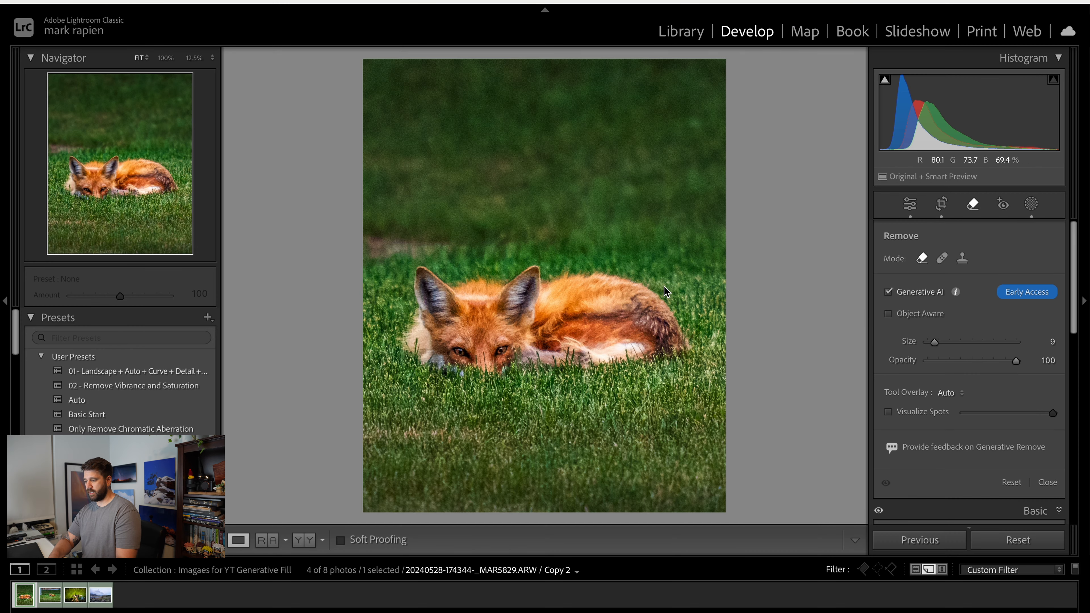
Remove the brown patch in the grass behind the fox with generative Remove, Object Aware off, setting the mask refinement brush size to 7.
{"action": "left_click", "coordinate": [888, 314]}
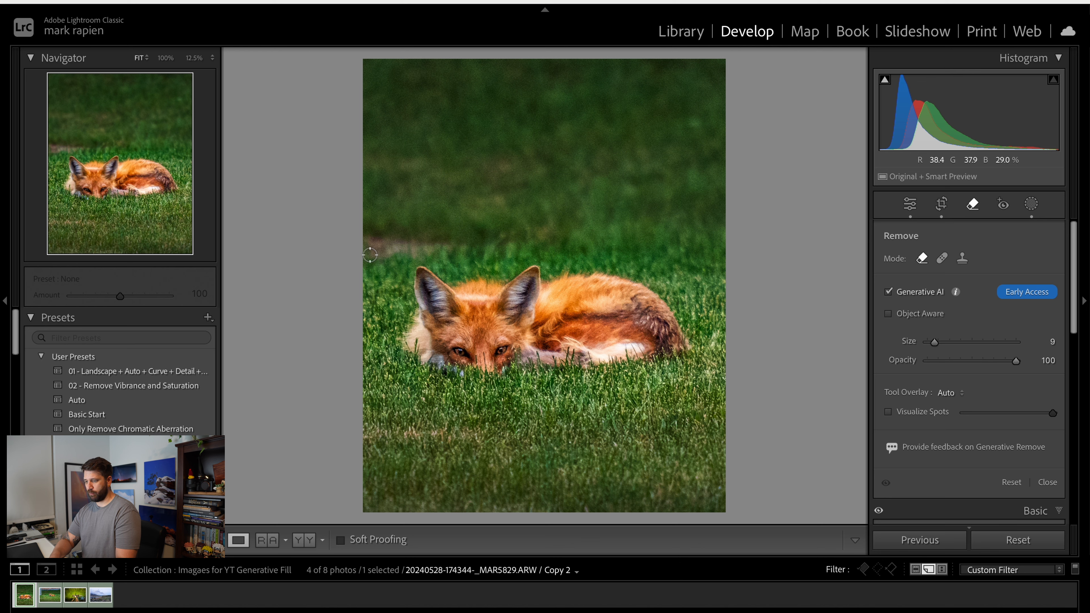
{"action": "mouse_move", "coordinate": [365, 257]}
{"action": "left_mouse_down"}
{"action": "mouse_move", "coordinate": [465, 248]}
{"action": "mouse_move", "coordinate": [361, 230]}
{"action": "mouse_move", "coordinate": [372, 249]}
{"action": "mouse_move", "coordinate": [437, 248]}
{"action": "mouse_move", "coordinate": [362, 240]}
{"action": "mouse_move", "coordinate": [404, 251]}
{"action": "mouse_move", "coordinate": [494, 246]}
{"action": "mouse_move", "coordinate": [370, 229]}
{"action": "mouse_move", "coordinate": [370, 260]}
{"action": "mouse_move", "coordinate": [417, 258]}
{"action": "left_mouse_up"}
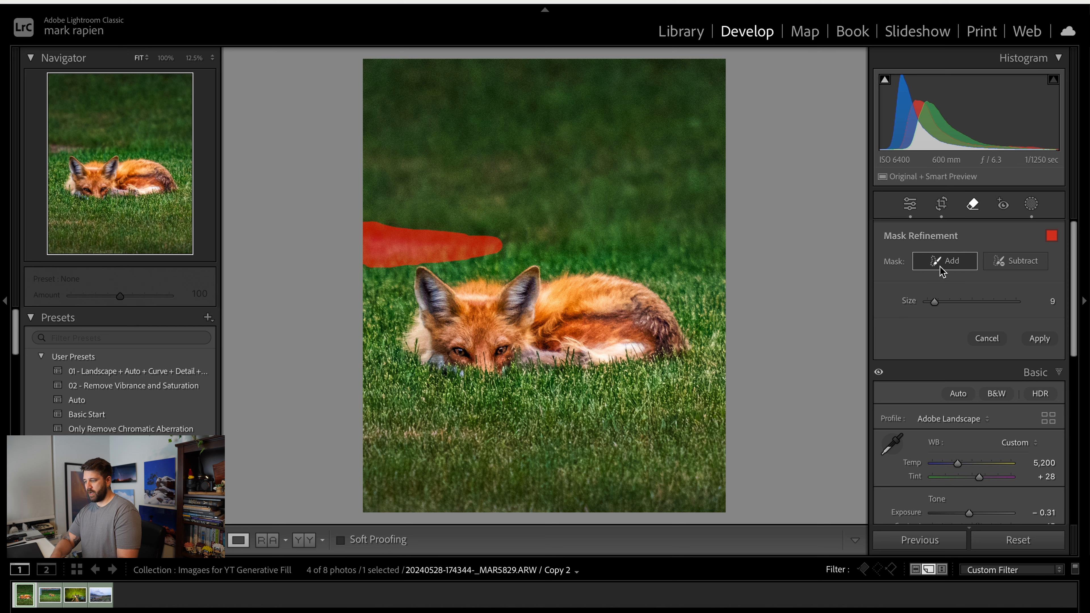
{"action": "mouse_move", "coordinate": [935, 303]}
{"action": "left_mouse_down"}
{"action": "mouse_move", "coordinate": [982, 307]}
{"action": "mouse_move", "coordinate": [932, 303]}
{"action": "left_mouse_up"}
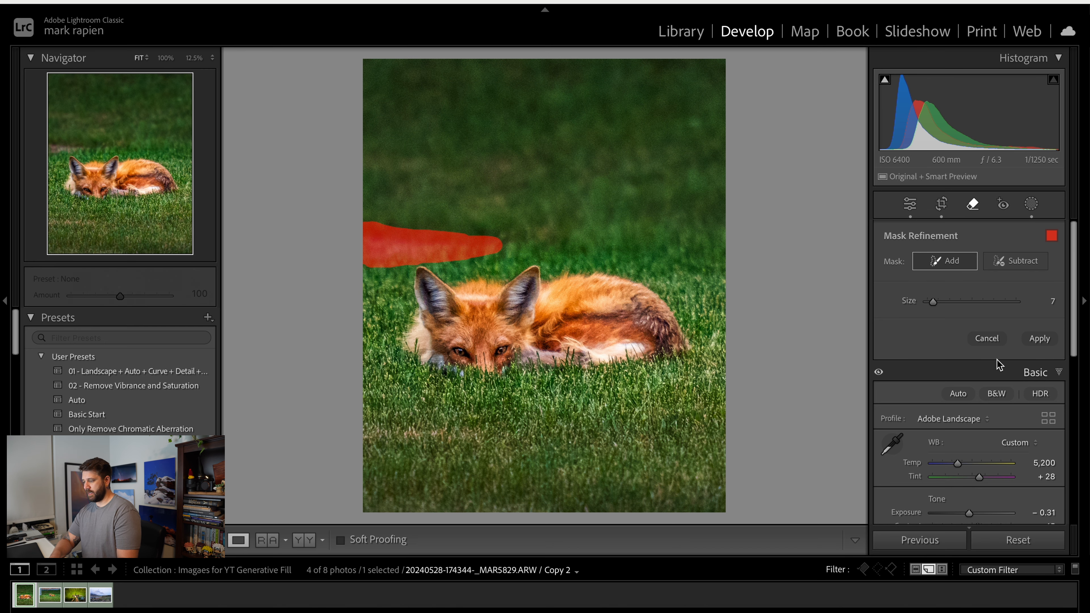
{"action": "left_click", "coordinate": [1051, 237]}
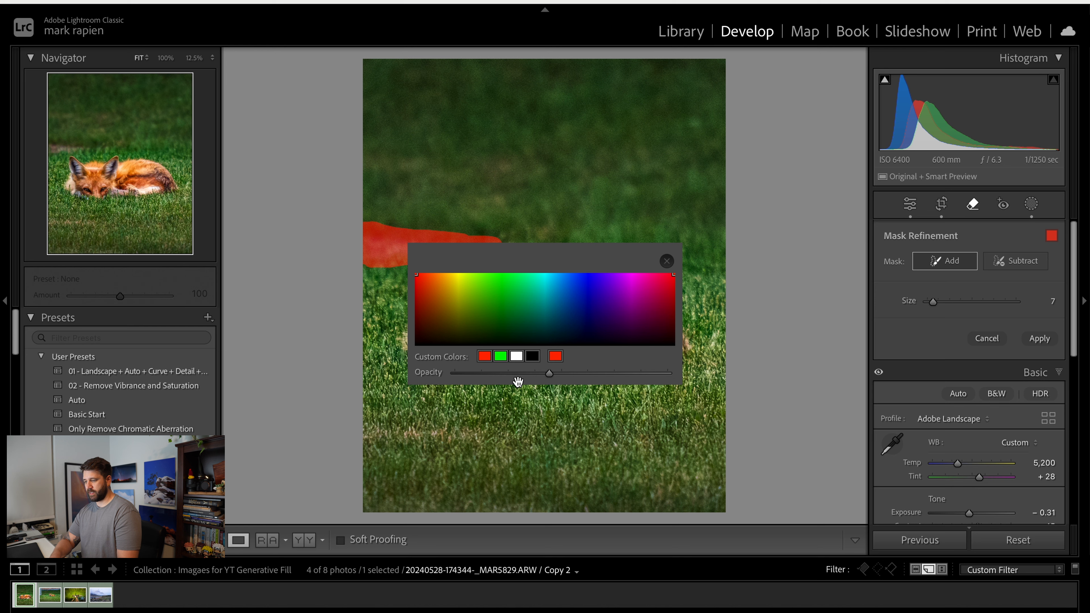
{"action": "left_click", "coordinate": [666, 261]}
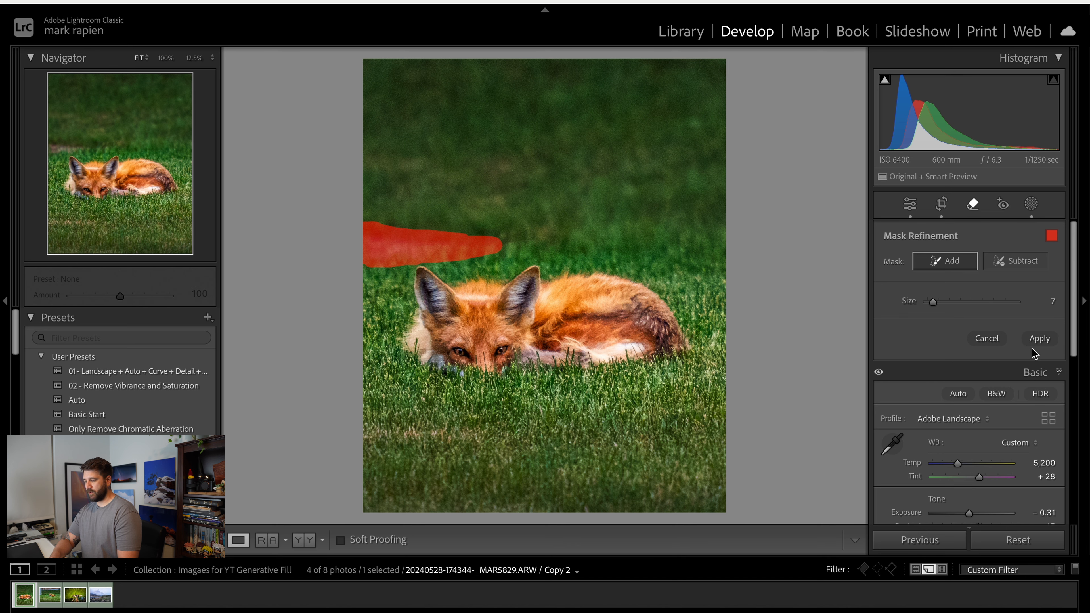
{"action": "left_click", "coordinate": [1038, 339]}
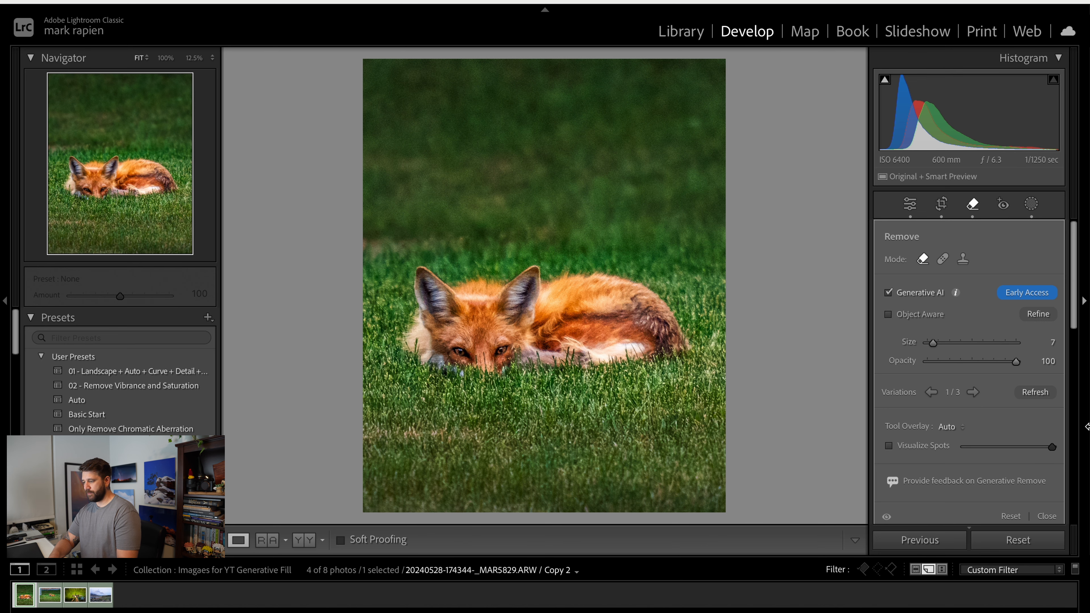
Compare the generated variations of the grass patch removal.
{"action": "left_click", "coordinate": [973, 391]}
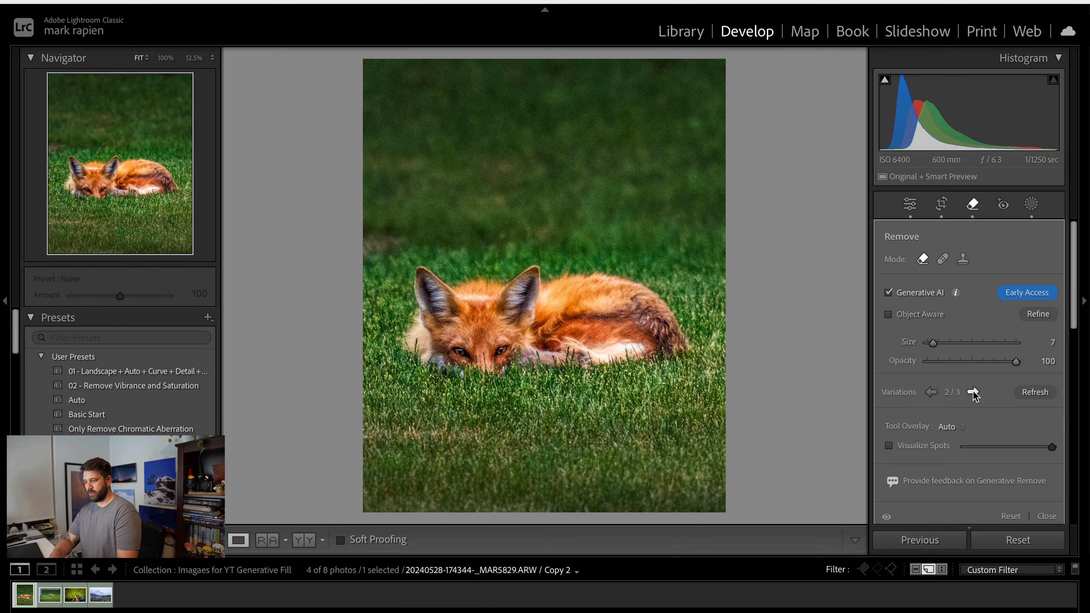
{"action": "left_click", "coordinate": [973, 392]}
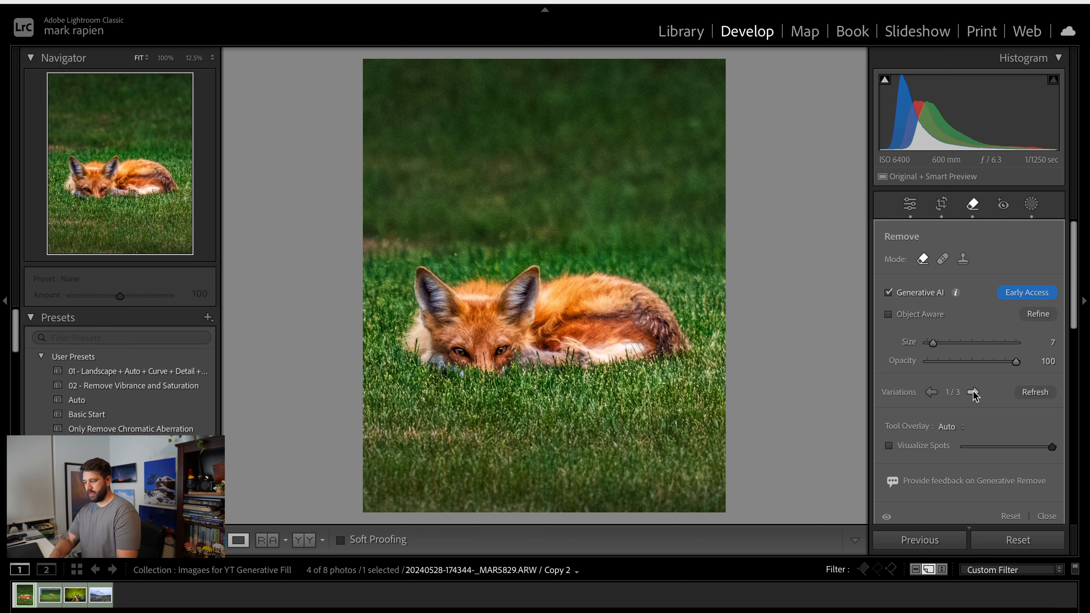
{"action": "left_click", "coordinate": [973, 392]}
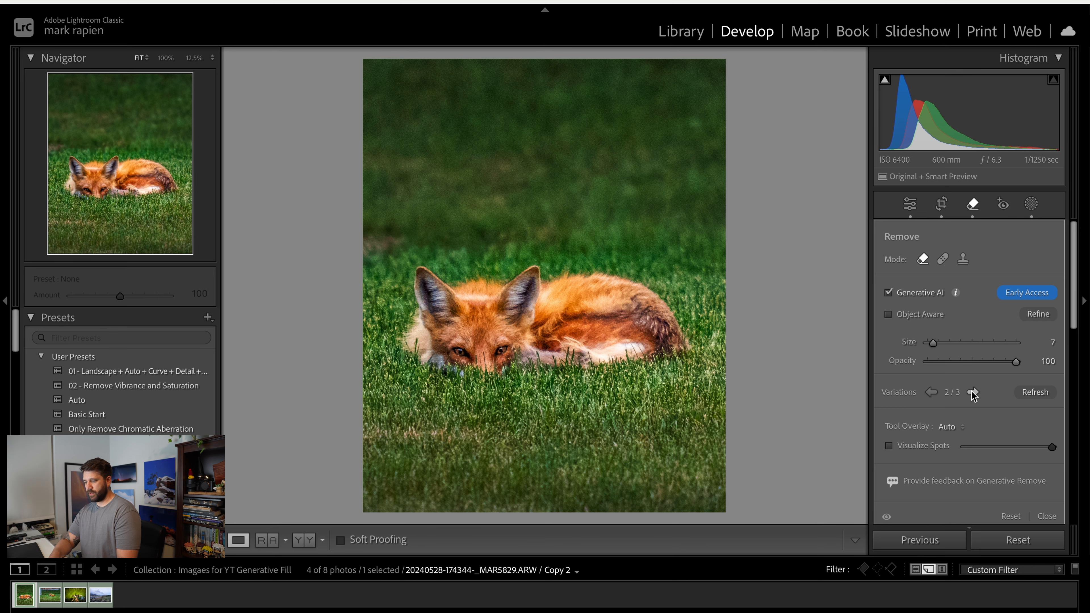
{"action": "left_click", "coordinate": [973, 392]}
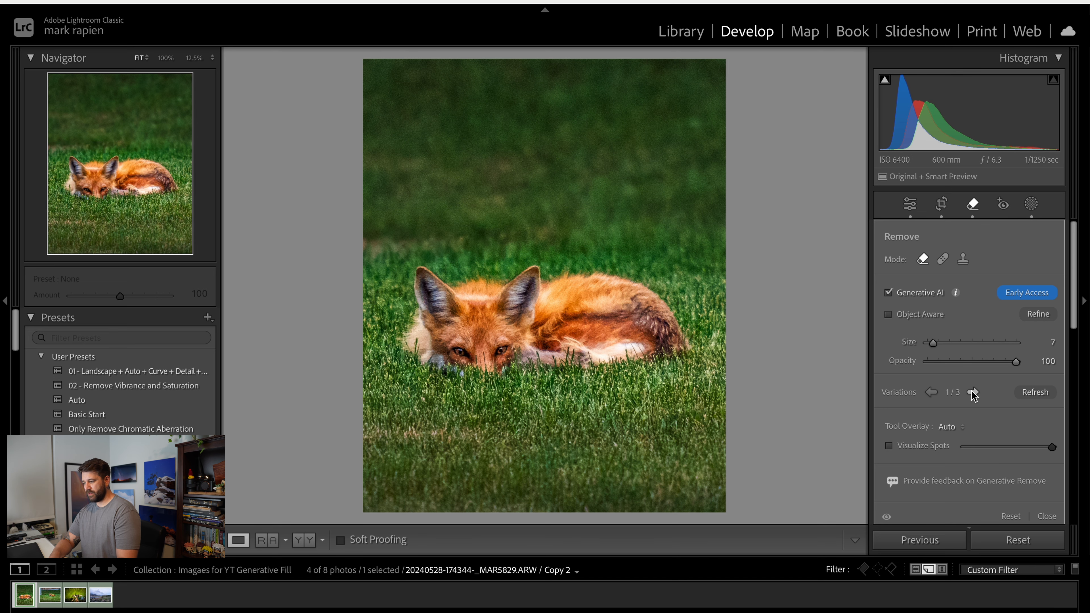
Generate a new set of variations for the grass patch removal and cycle through them.
{"action": "left_click", "coordinate": [1035, 391]}
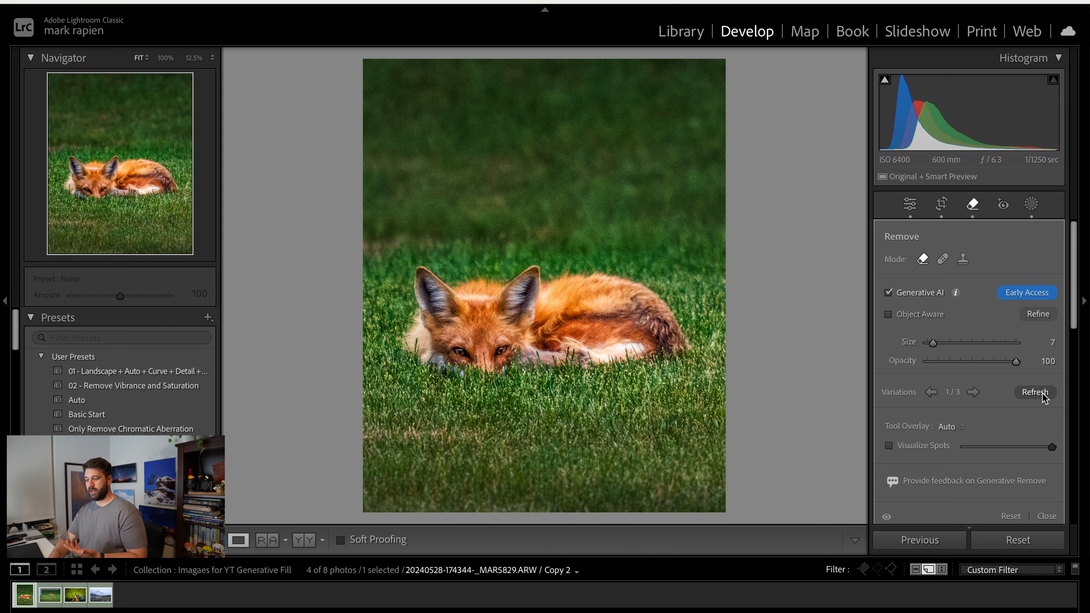
{"action": "left_click", "coordinate": [972, 392]}
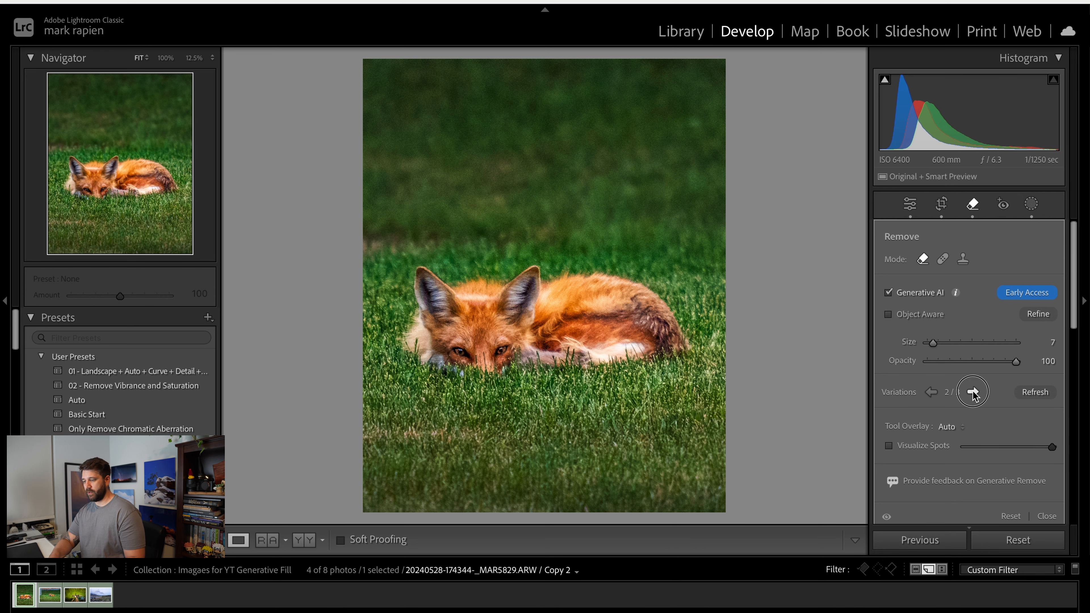
{"action": "left_click", "coordinate": [972, 391]}
{"action": "left_click", "coordinate": [972, 392]}
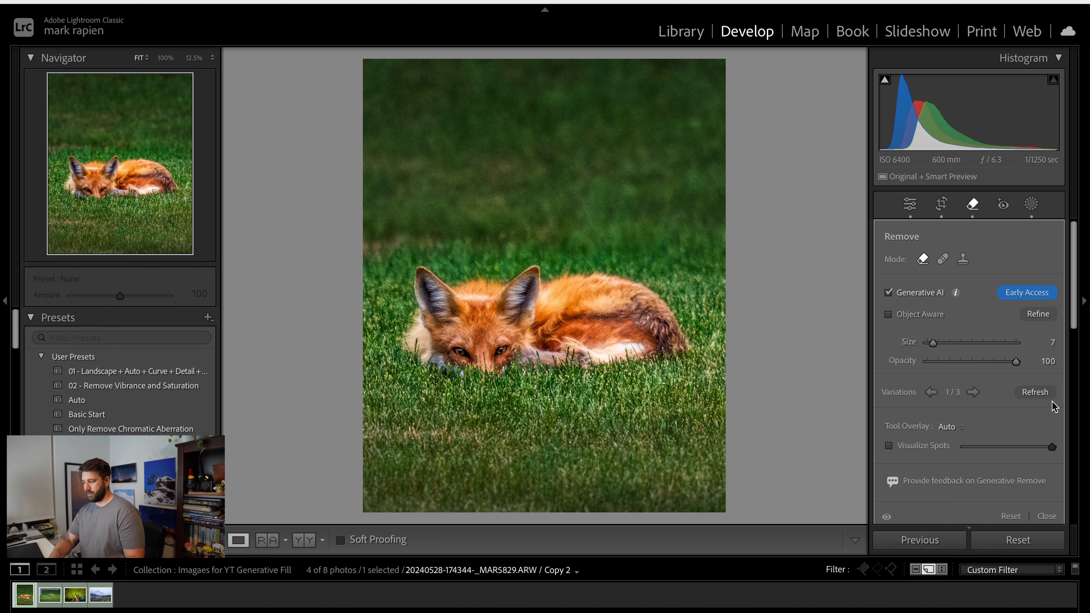
Generate another set of variations for the grass patch, keep variation 3, and close the Remove tool.
{"action": "left_click", "coordinate": [1034, 392]}
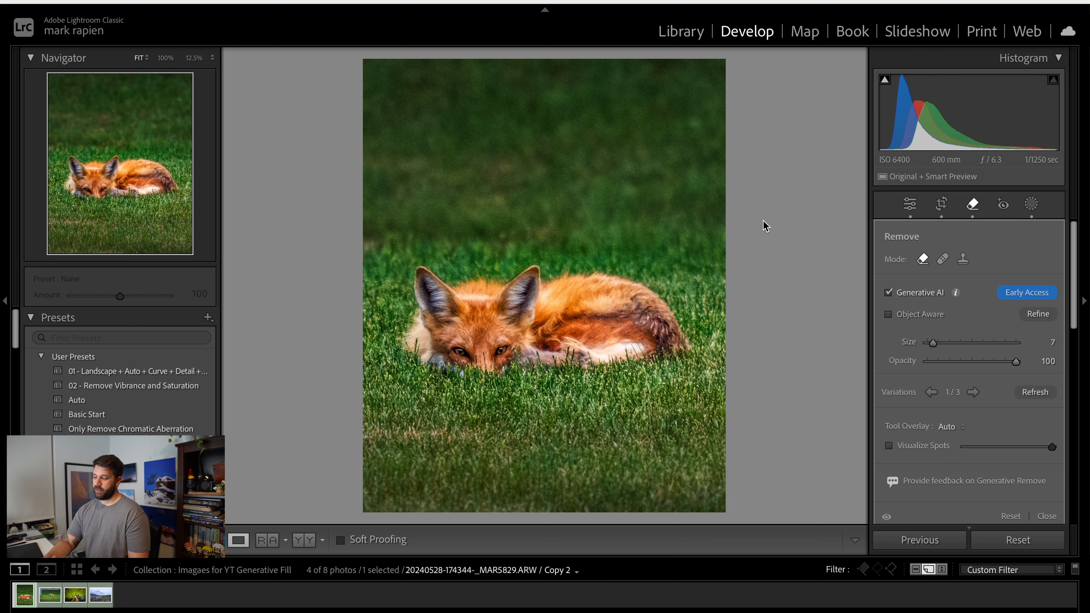
{"action": "left_click", "coordinate": [973, 392]}
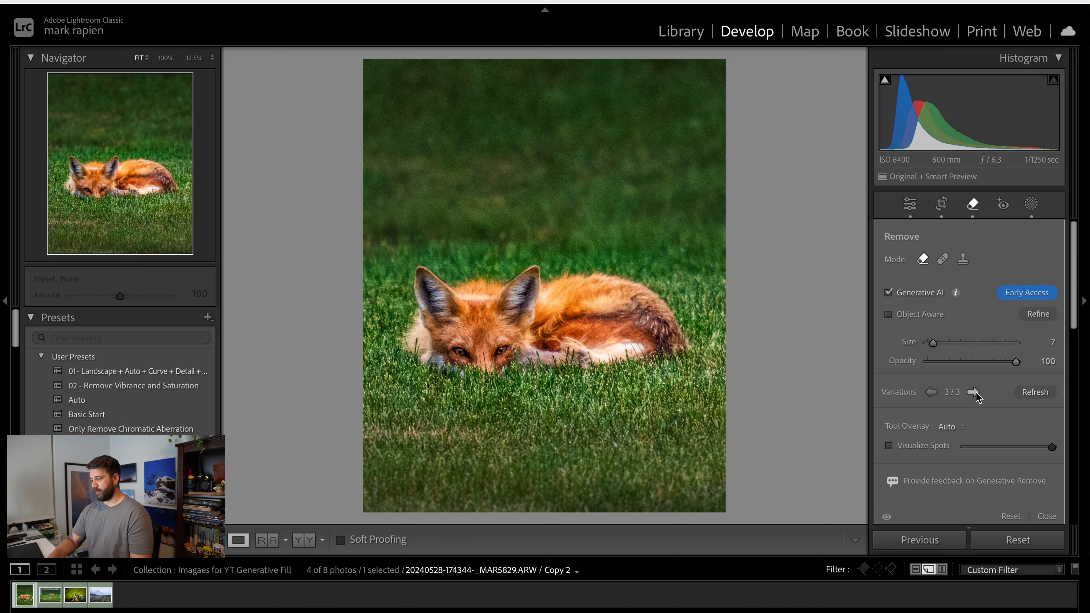
{"action": "left_click", "coordinate": [930, 392]}
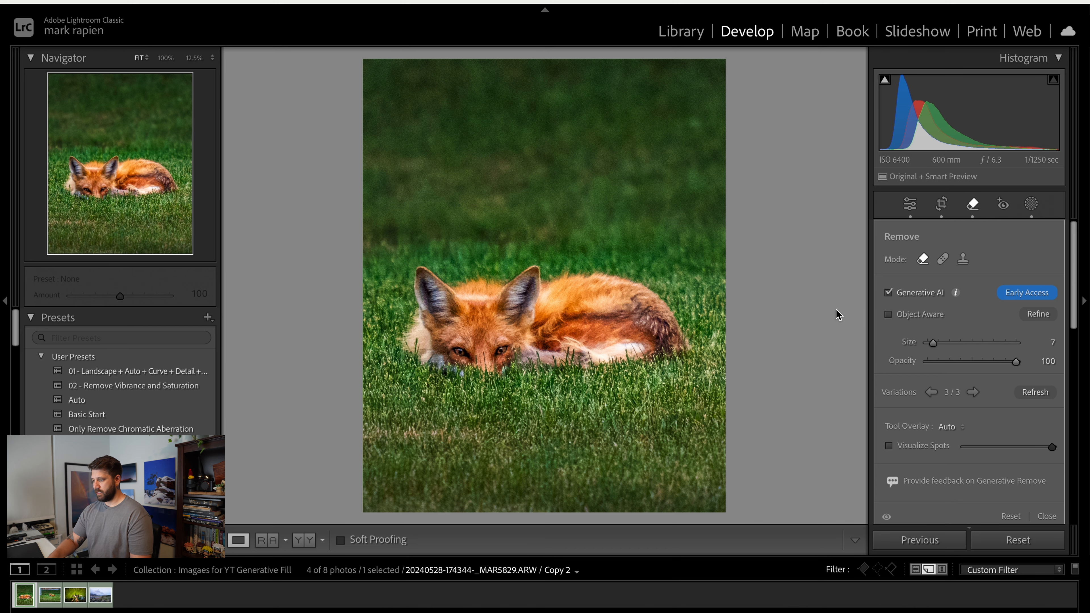
{"action": "left_click", "coordinate": [973, 206]}
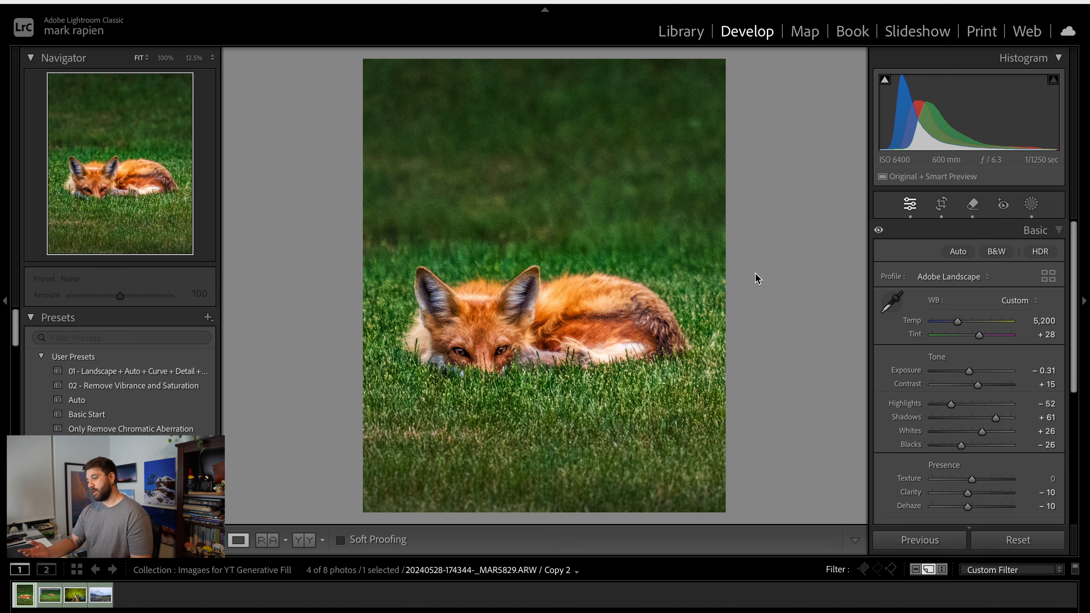
Open the second fox photo and remove the grey post at its left edge with generative Remove at brush size 17.
{"action": "left_click", "coordinate": [56, 595]}
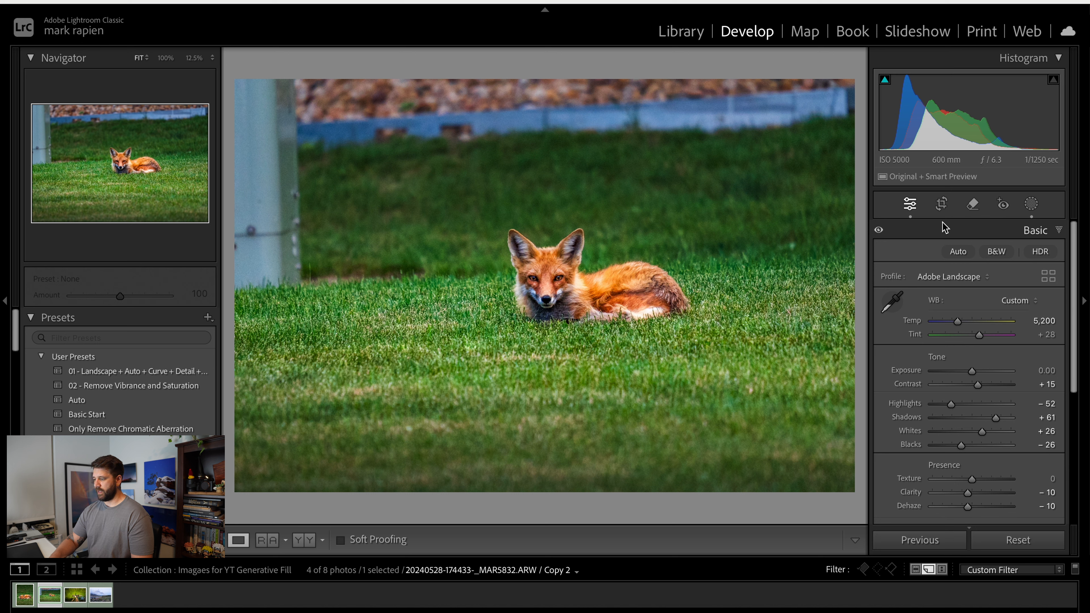
{"action": "left_click", "coordinate": [975, 210]}
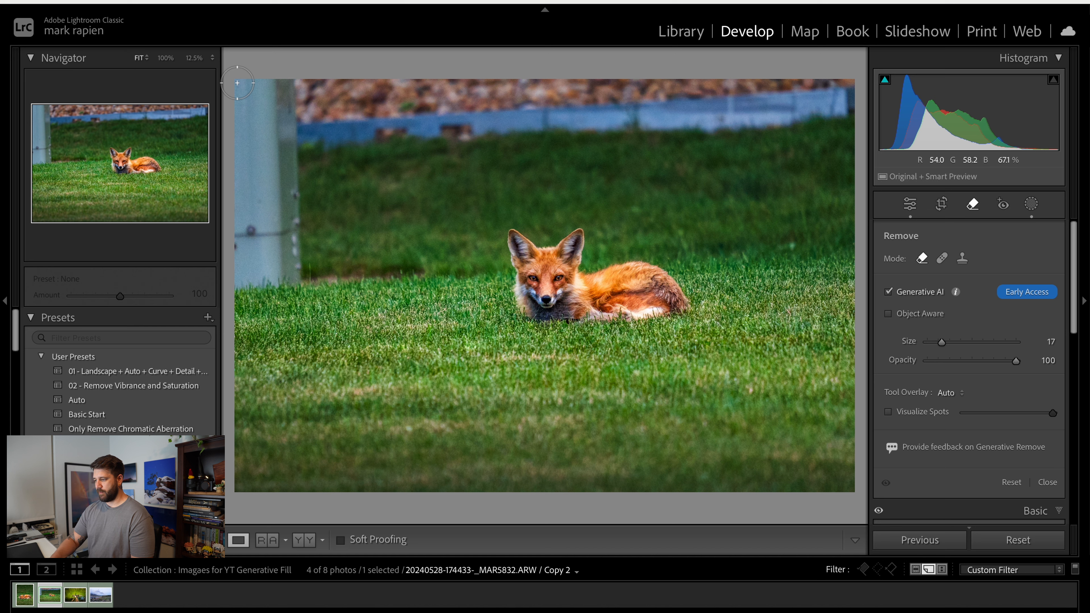
{"action": "mouse_move", "coordinate": [239, 85]}
{"action": "left_mouse_down"}
{"action": "mouse_move", "coordinate": [287, 92]}
{"action": "mouse_move", "coordinate": [297, 280]}
{"action": "mouse_move", "coordinate": [419, 270]}
{"action": "mouse_move", "coordinate": [235, 274]}
{"action": "mouse_move", "coordinate": [237, 291]}
{"action": "mouse_move", "coordinate": [280, 278]}
{"action": "mouse_move", "coordinate": [276, 267]}
{"action": "mouse_move", "coordinate": [222, 262]}
{"action": "mouse_move", "coordinate": [240, 249]}
{"action": "mouse_move", "coordinate": [228, 124]}
{"action": "mouse_move", "coordinate": [242, 192]}
{"action": "mouse_move", "coordinate": [240, 107]}
{"action": "mouse_move", "coordinate": [261, 105]}
{"action": "mouse_move", "coordinate": [271, 105]}
{"action": "mouse_move", "coordinate": [270, 242]}
{"action": "mouse_move", "coordinate": [255, 196]}
{"action": "mouse_move", "coordinate": [263, 243]}
{"action": "left_mouse_up"}
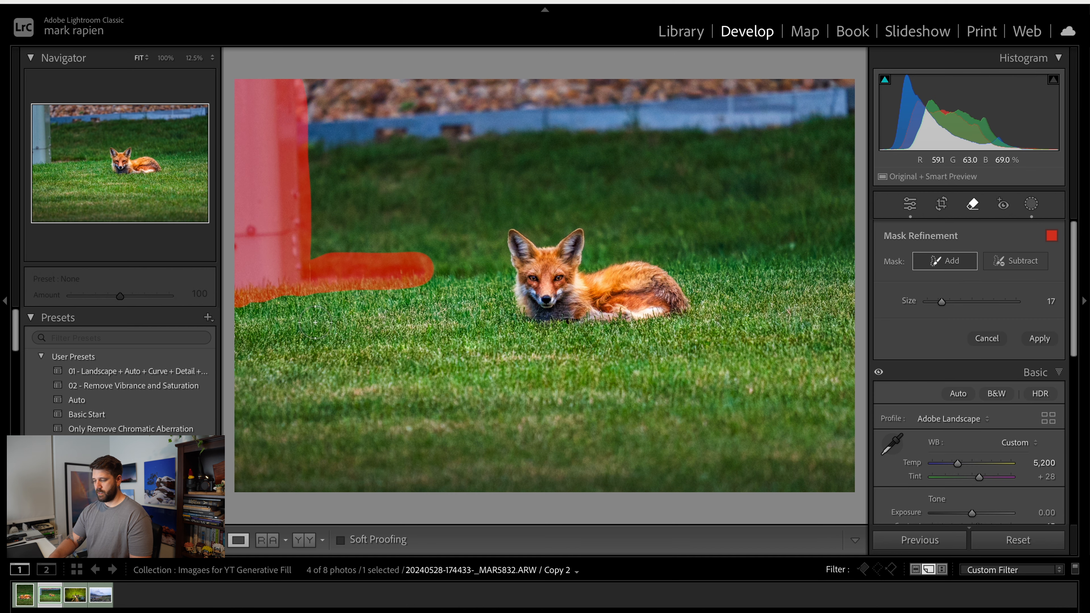
{"action": "left_click", "coordinate": [1039, 338]}
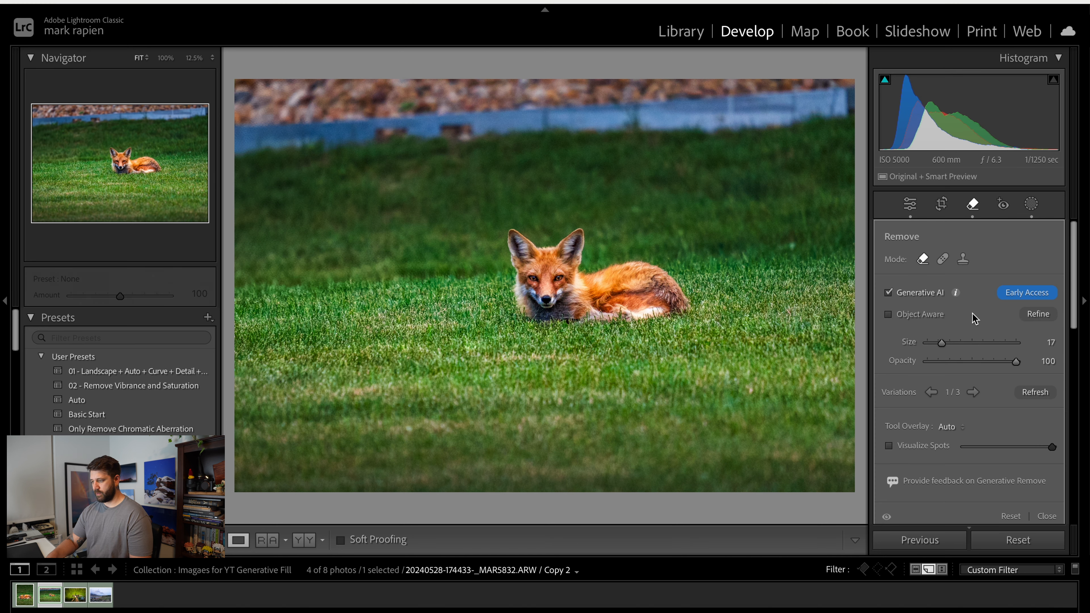
Compare the post removal's generated variations and select variation 2.
{"action": "left_click", "coordinate": [973, 392]}
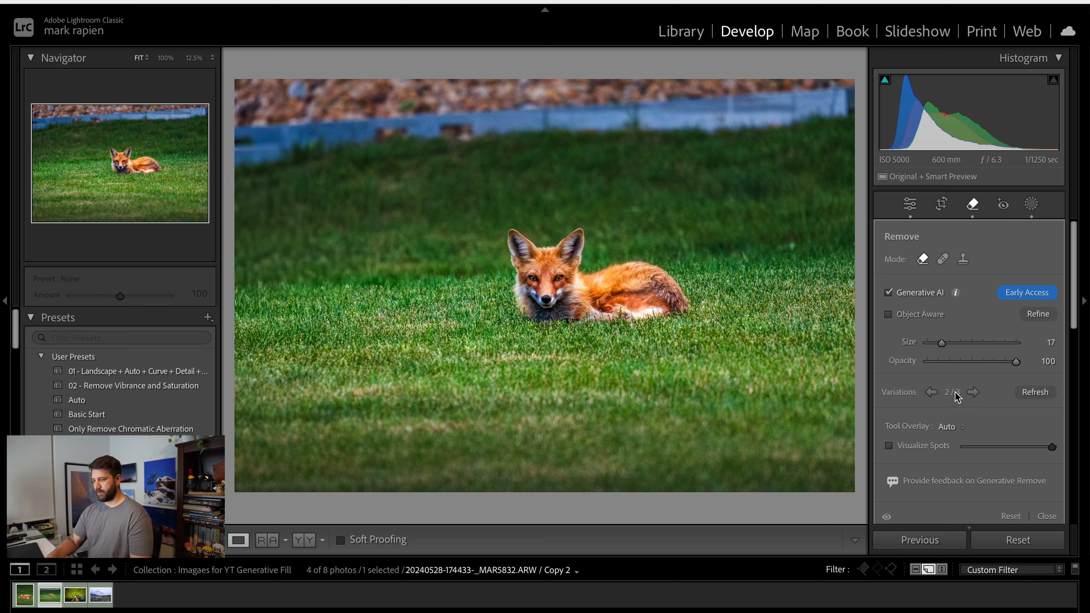
{"action": "left_click", "coordinate": [930, 392]}
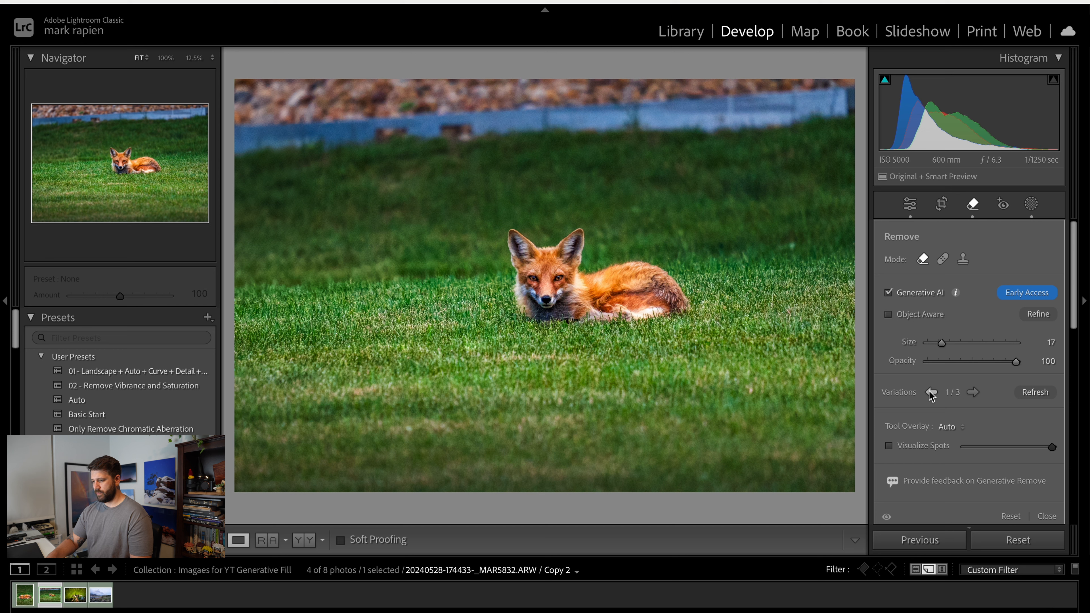
{"action": "left_click", "coordinate": [971, 392]}
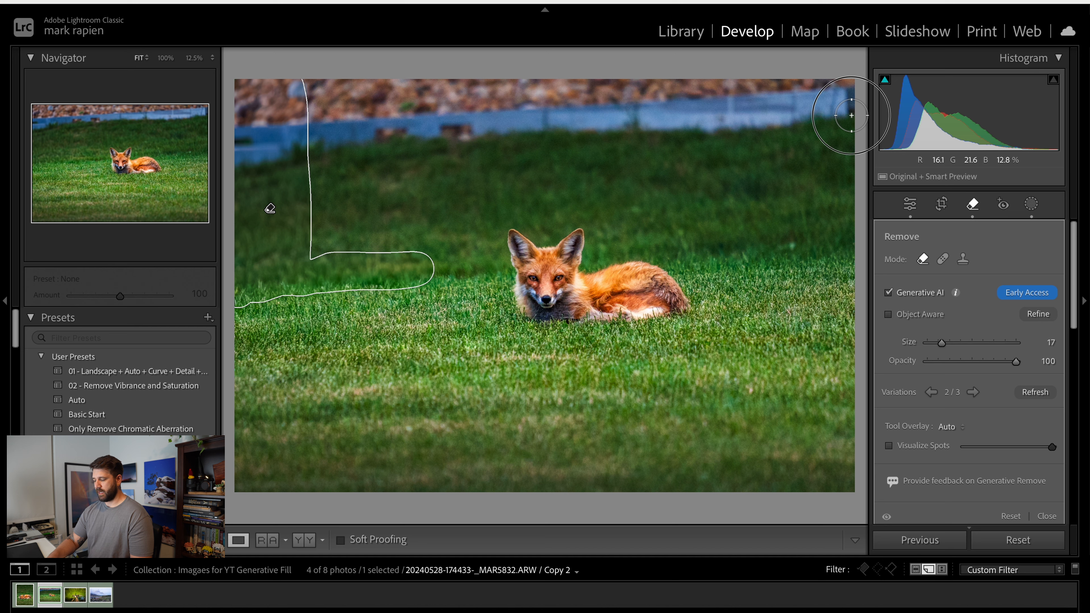
Remove the rocks and blue edging along the photo's upper edge with generative Remove, keeping variation 1 after comparing the alternatives.
{"action": "mouse_move", "coordinate": [847, 116]}
{"action": "left_mouse_down"}
{"action": "mouse_move", "coordinate": [377, 134]}
{"action": "mouse_move", "coordinate": [248, 162]}
{"action": "mouse_move", "coordinate": [235, 133]}
{"action": "mouse_move", "coordinate": [236, 74]}
{"action": "mouse_move", "coordinate": [261, 147]}
{"action": "mouse_move", "coordinate": [270, 78]}
{"action": "mouse_move", "coordinate": [259, 80]}
{"action": "mouse_move", "coordinate": [404, 76]}
{"action": "mouse_move", "coordinate": [331, 88]}
{"action": "mouse_move", "coordinate": [298, 132]}
{"action": "mouse_move", "coordinate": [305, 114]}
{"action": "mouse_move", "coordinate": [462, 96]}
{"action": "mouse_move", "coordinate": [397, 123]}
{"action": "mouse_move", "coordinate": [613, 104]}
{"action": "mouse_move", "coordinate": [858, 110]}
{"action": "mouse_move", "coordinate": [859, 87]}
{"action": "mouse_move", "coordinate": [430, 93]}
{"action": "mouse_move", "coordinate": [551, 101]}
{"action": "mouse_move", "coordinate": [283, 165]}
{"action": "mouse_move", "coordinate": [854, 121]}
{"action": "left_mouse_up"}
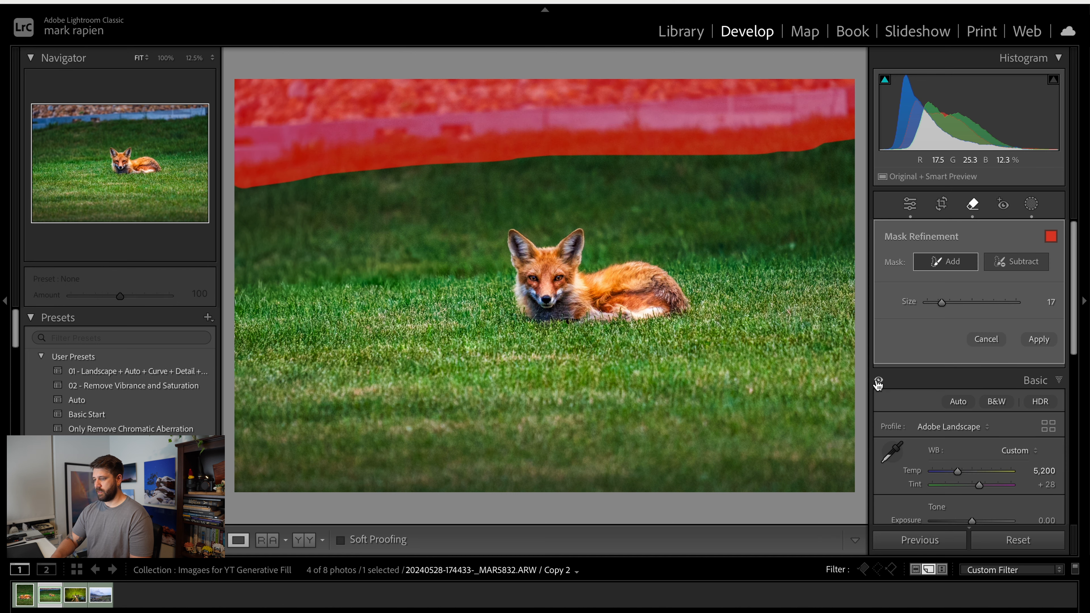
{"action": "left_click", "coordinate": [1038, 340]}
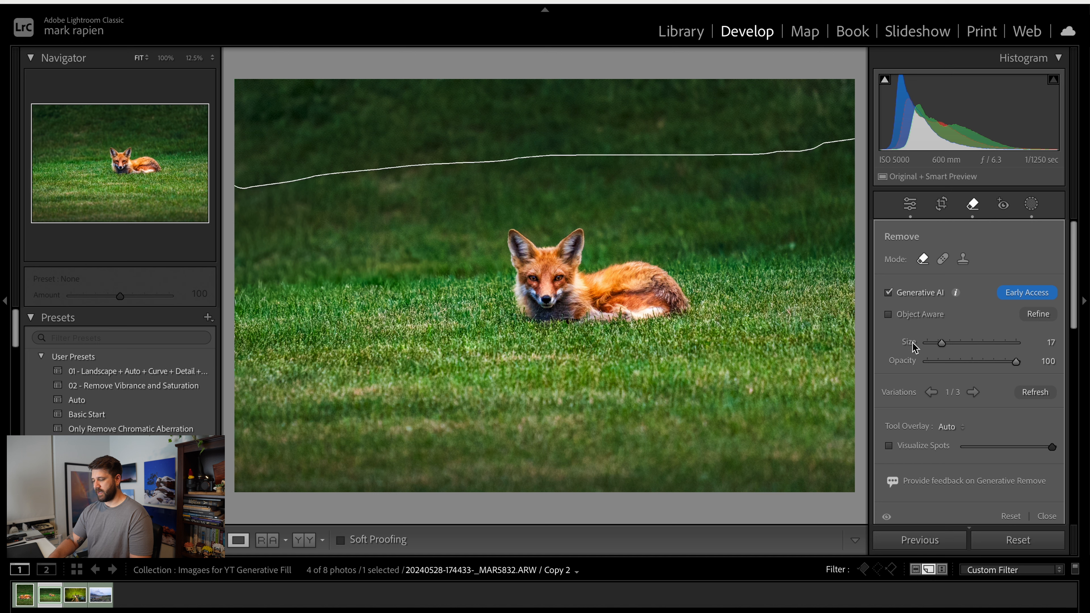
{"action": "left_click", "coordinate": [973, 392]}
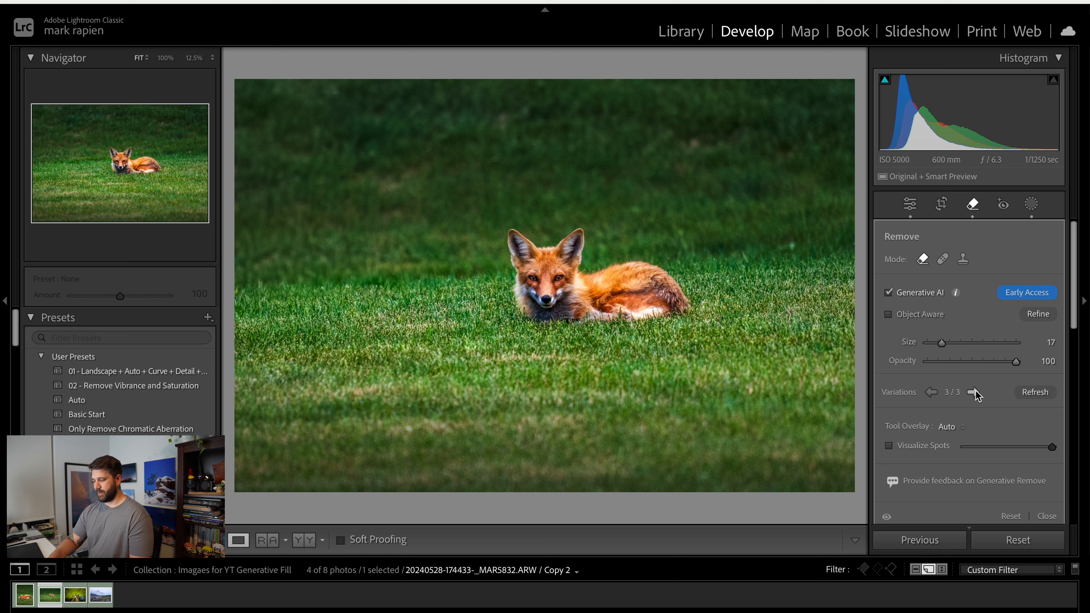
{"action": "left_click", "coordinate": [973, 392]}
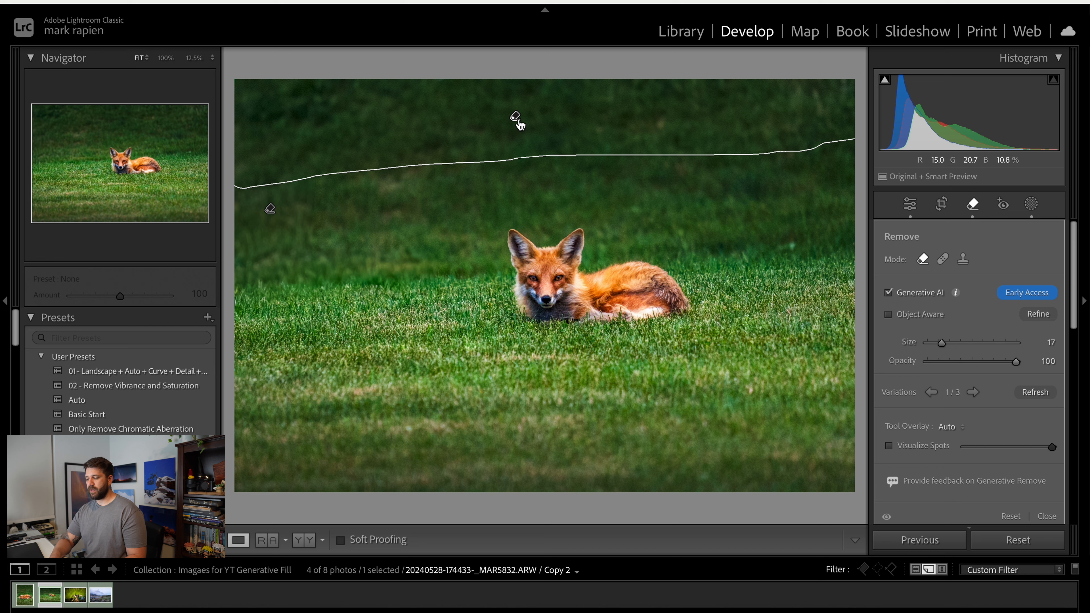
{"action": "key", "text": "ctrl+z"}
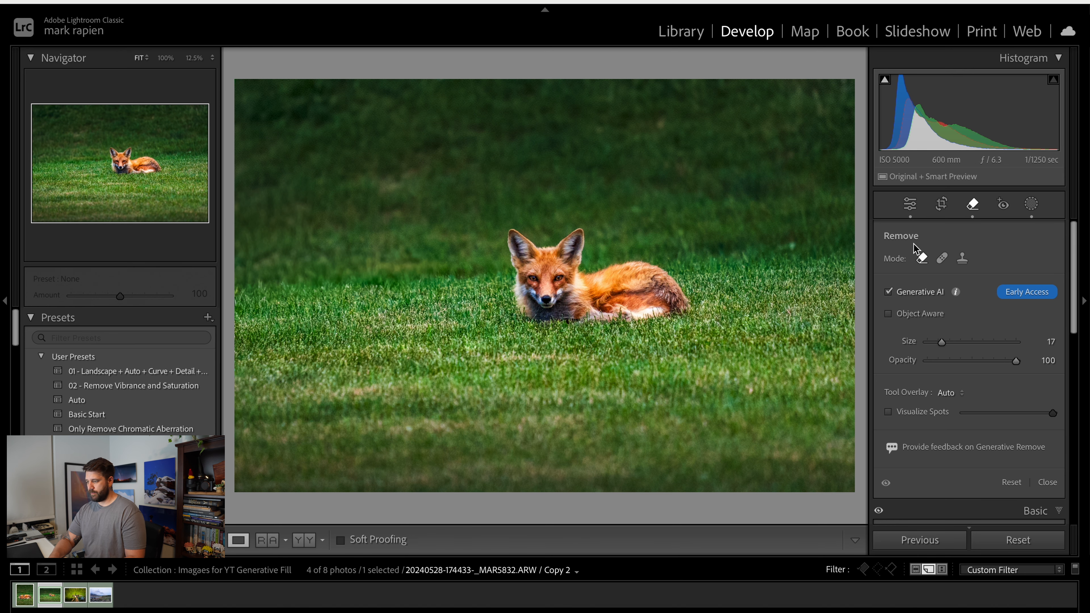
Crop the second fox photo tighter from its left edge, keeping the original aspect ratio, and apply the crop.
{"action": "left_click", "coordinate": [941, 206]}
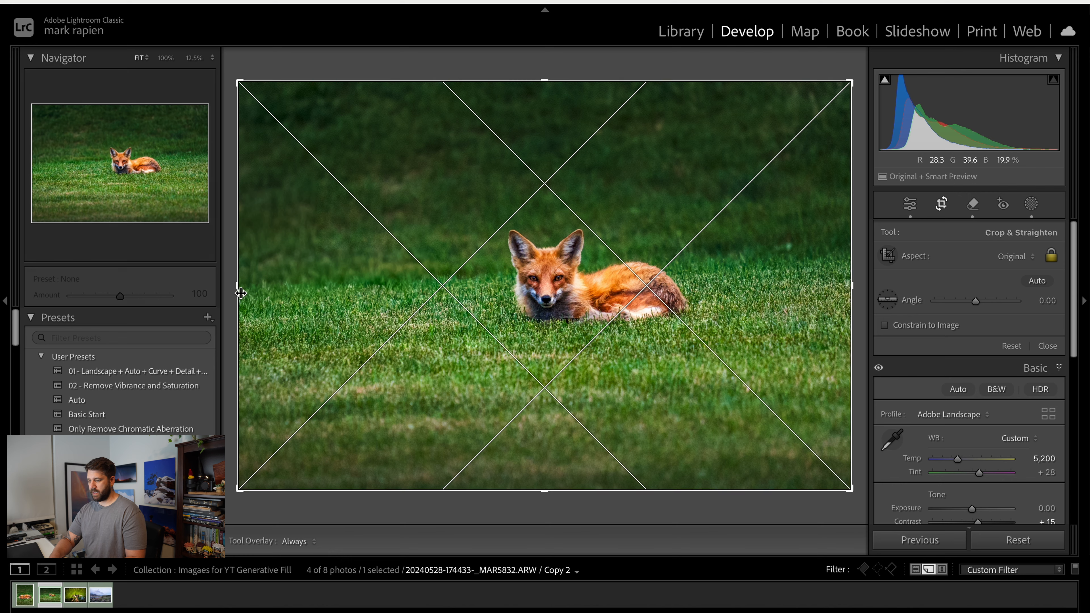
{"action": "left_click_drag", "start_coordinate": [235, 289], "coordinate": [276, 291]}
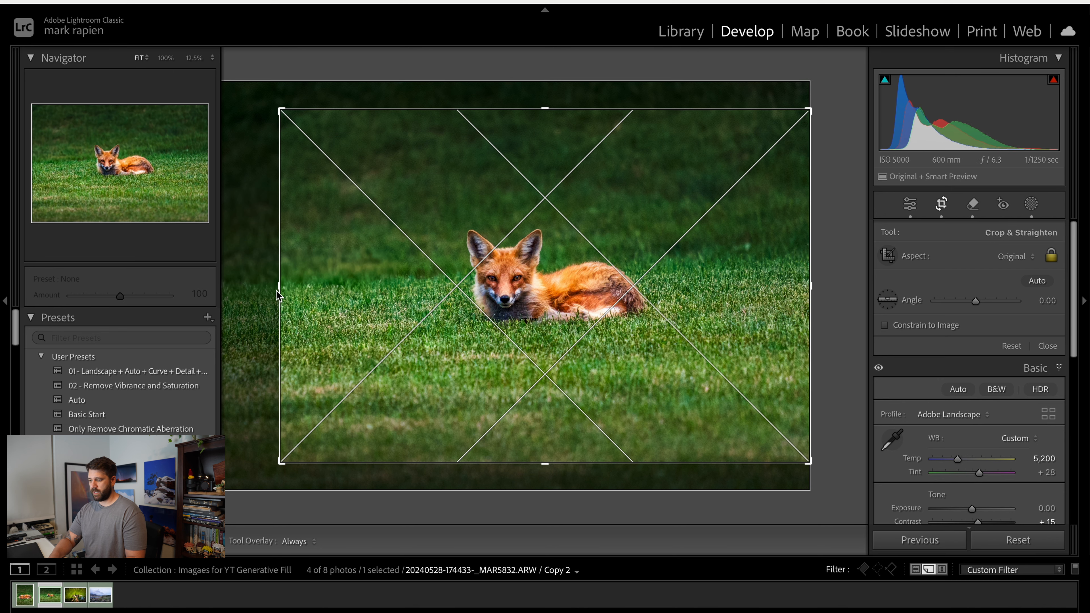
{"action": "key", "text": "Return"}
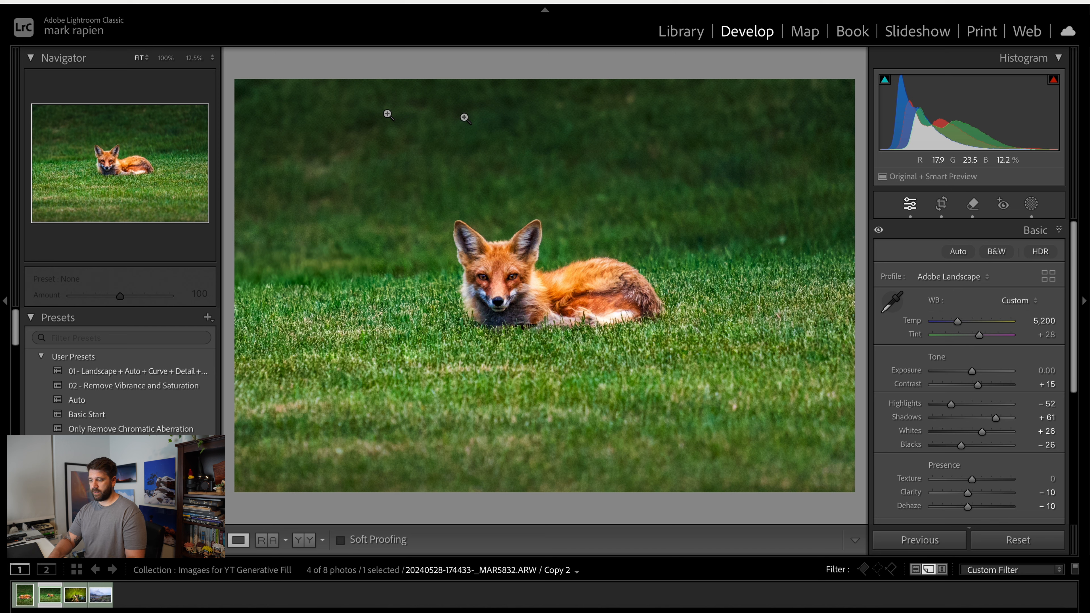
Open the goose photo, remove the orange reflection to the left of the goose's reflection with generative Remove at size 17, and compare the variations.
{"action": "left_click", "coordinate": [112, 569]}
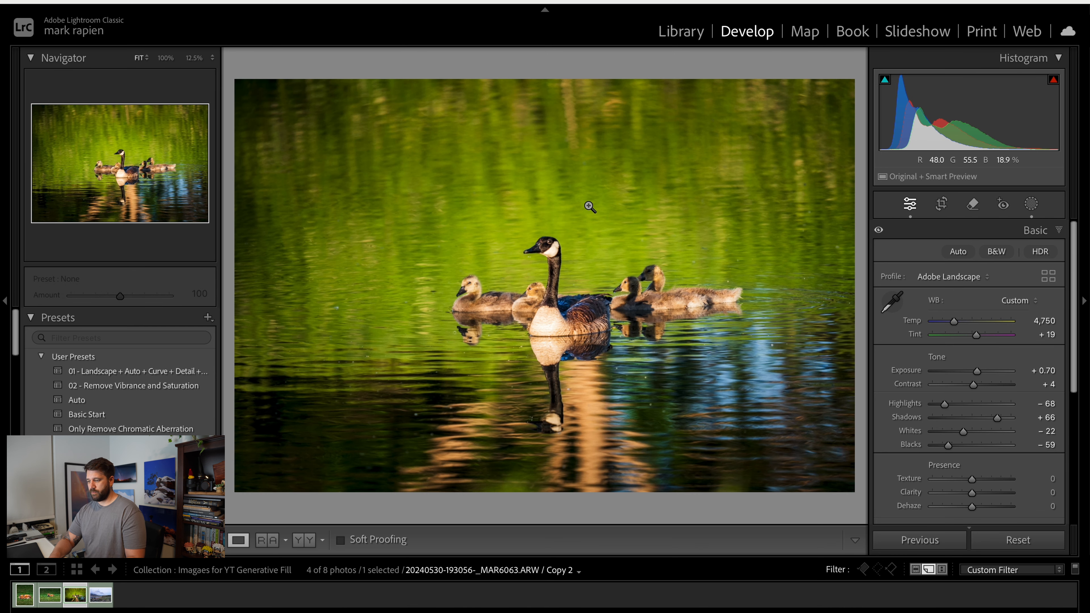
{"action": "left_click", "coordinate": [973, 206]}
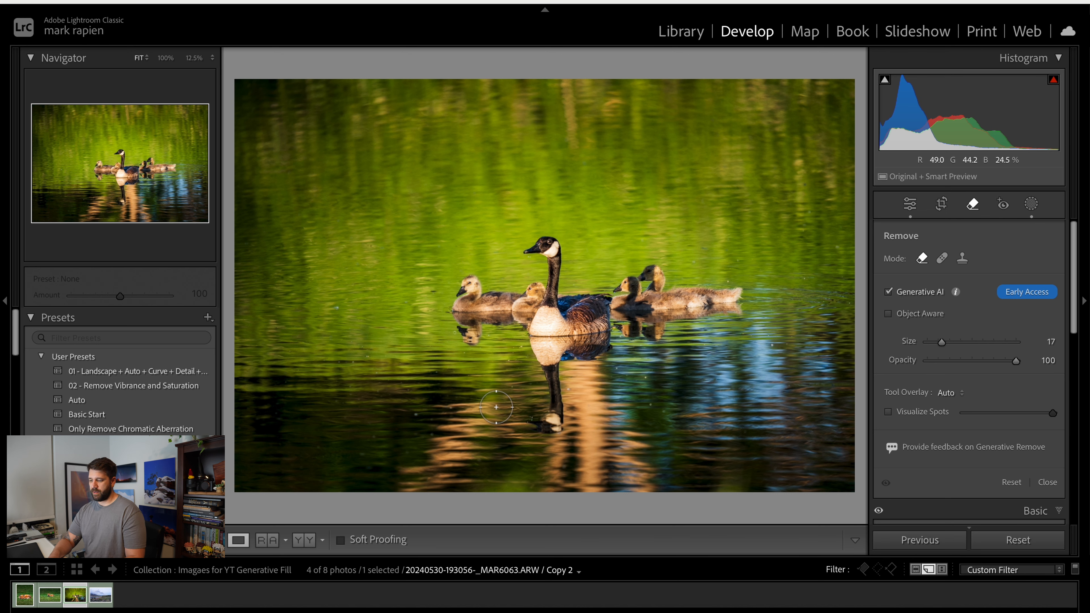
{"action": "mouse_move", "coordinate": [496, 406]}
{"action": "left_mouse_down"}
{"action": "mouse_move", "coordinate": [436, 406]}
{"action": "mouse_move", "coordinate": [488, 416]}
{"action": "mouse_move", "coordinate": [441, 483]}
{"action": "mouse_move", "coordinate": [470, 481]}
{"action": "mouse_move", "coordinate": [408, 482]}
{"action": "mouse_move", "coordinate": [456, 422]}
{"action": "mouse_move", "coordinate": [416, 477]}
{"action": "mouse_move", "coordinate": [404, 471]}
{"action": "mouse_move", "coordinate": [408, 484]}
{"action": "mouse_move", "coordinate": [472, 487]}
{"action": "mouse_move", "coordinate": [492, 414]}
{"action": "mouse_move", "coordinate": [469, 398]}
{"action": "mouse_move", "coordinate": [438, 424]}
{"action": "left_mouse_up"}
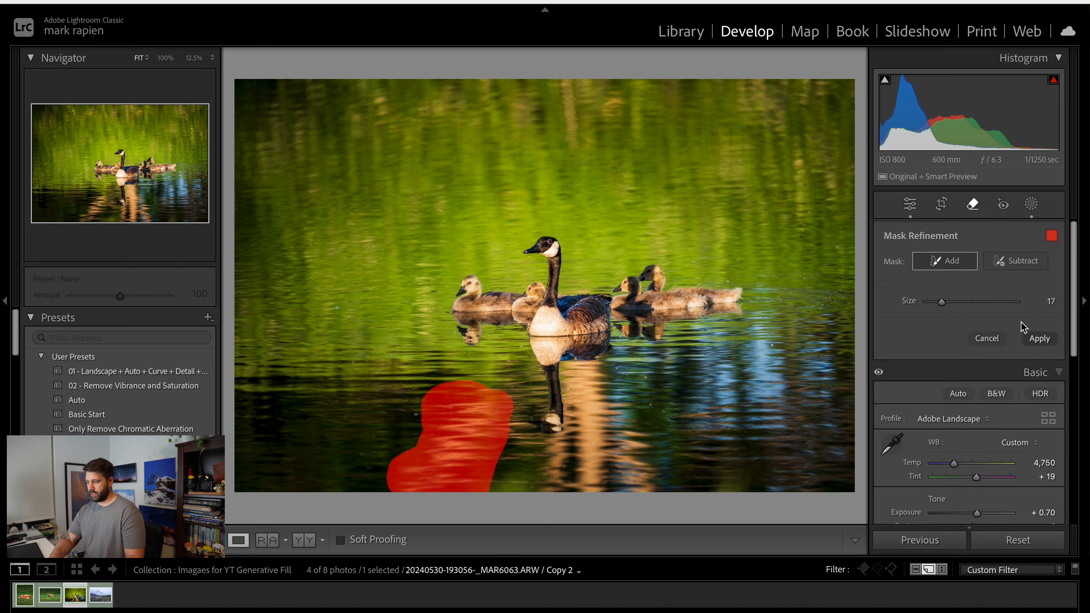
{"action": "left_click", "coordinate": [1038, 340]}
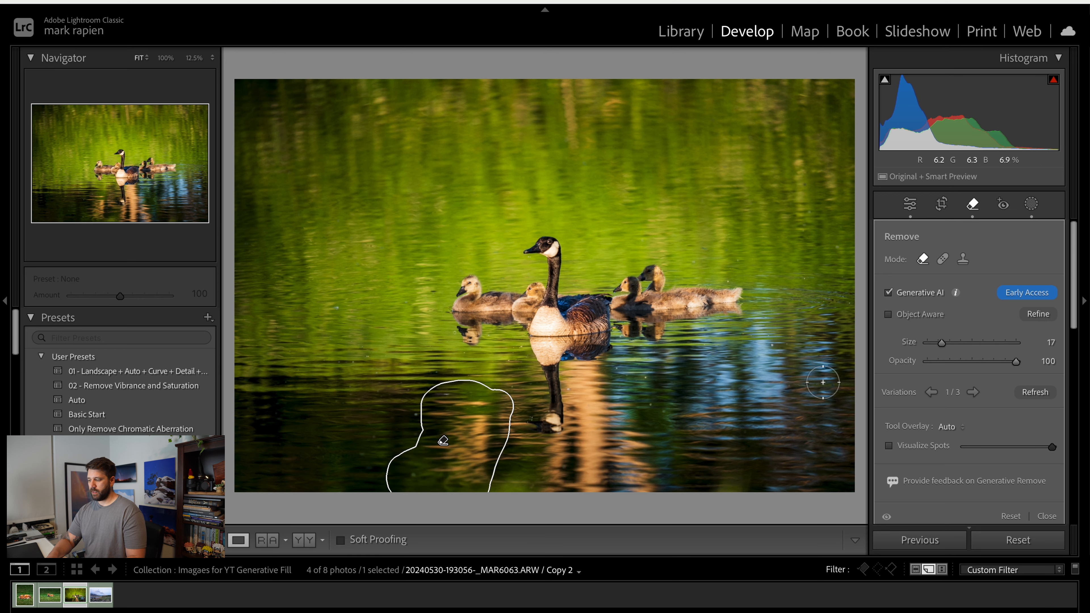
{"action": "left_click", "coordinate": [973, 392]}
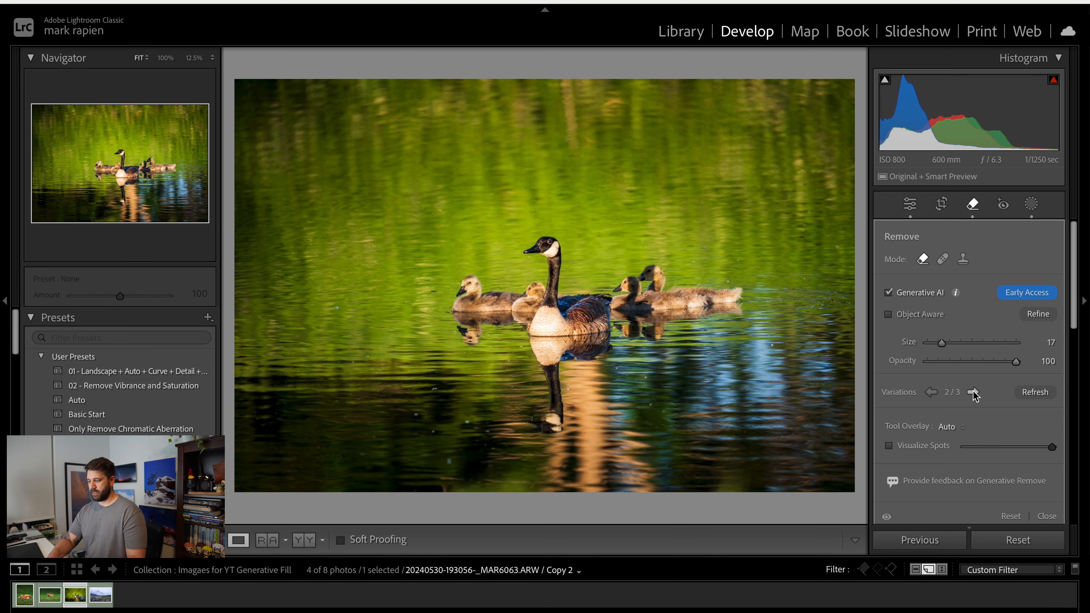
{"action": "left_click", "coordinate": [973, 392]}
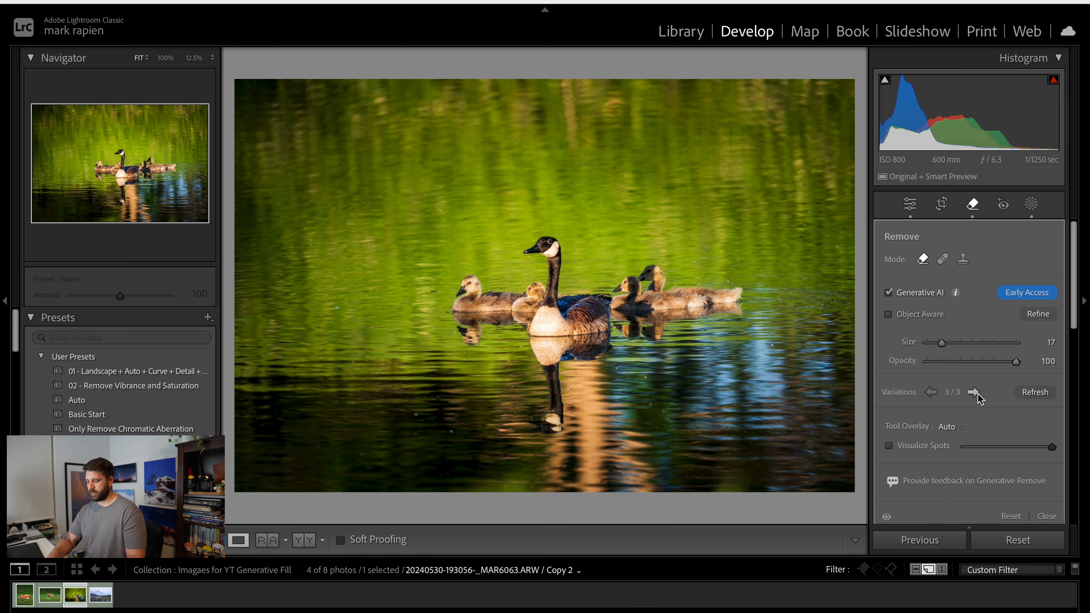
Generate two more sets of variations for the removed reflection, compare them, and keep variation 3 of the last set.
{"action": "left_click", "coordinate": [1035, 392]}
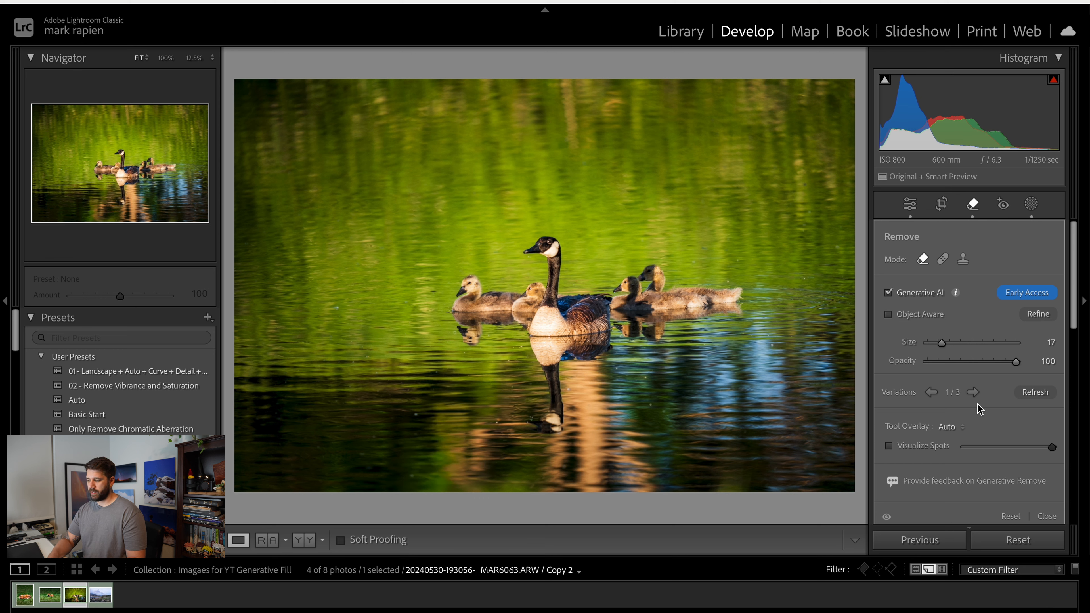
{"action": "left_click", "coordinate": [973, 392]}
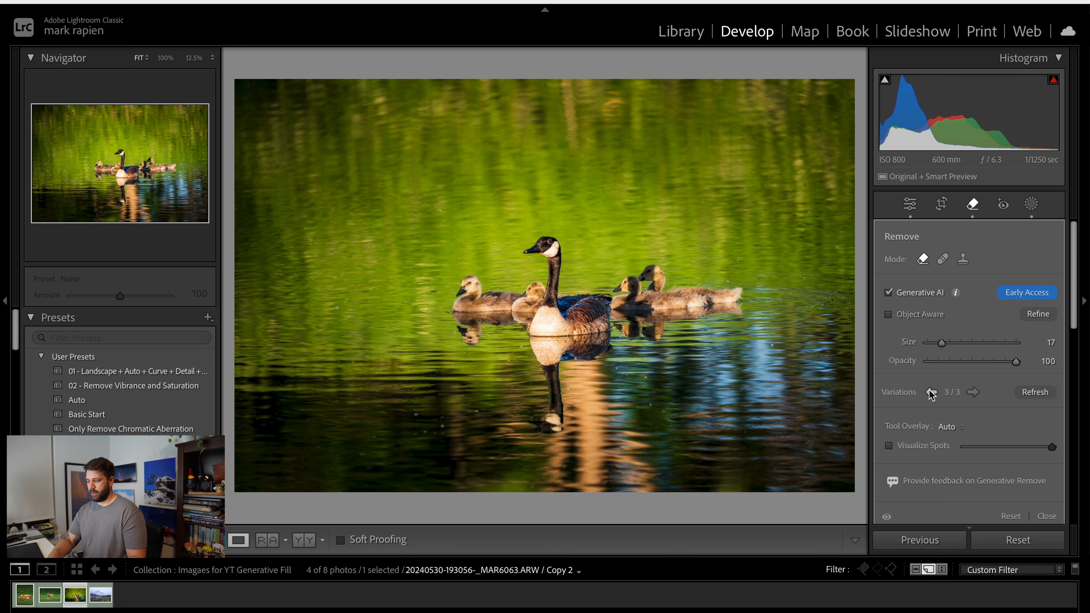
{"action": "left_click", "coordinate": [930, 392]}
{"action": "left_click", "coordinate": [973, 392]}
{"action": "left_click", "coordinate": [1033, 392]}
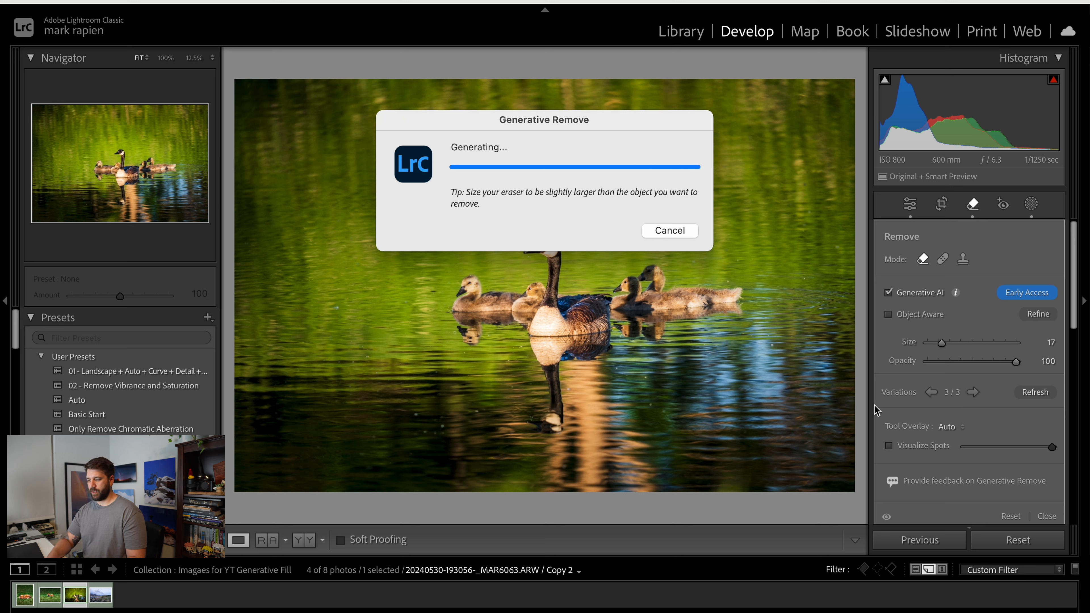
{"action": "left_click", "coordinate": [973, 392]}
{"action": "left_click", "coordinate": [972, 392]}
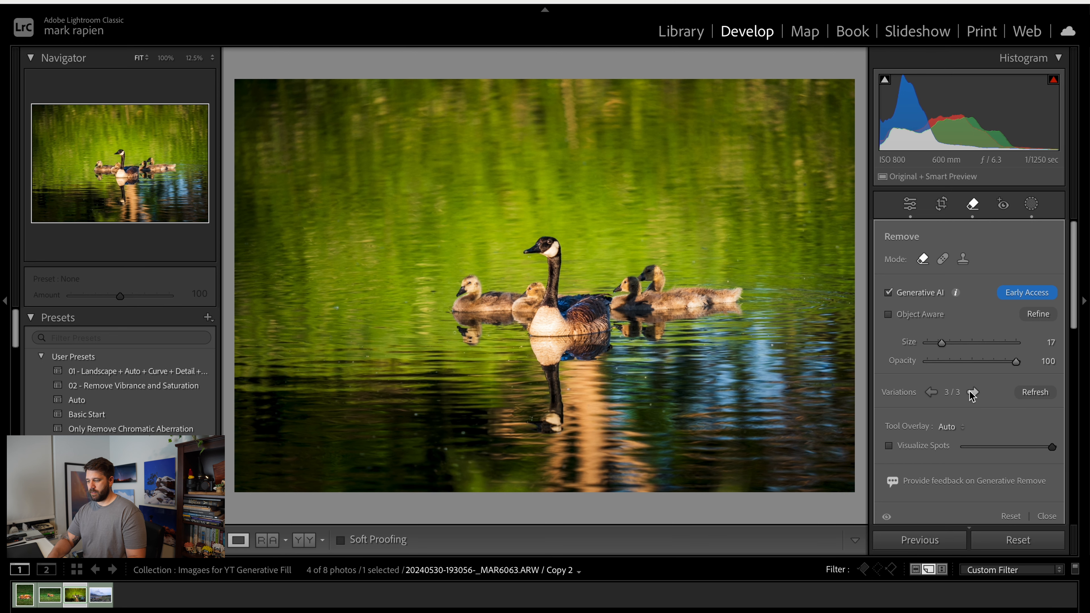
{"action": "left_click", "coordinate": [973, 392]}
{"action": "left_click", "coordinate": [931, 391]}
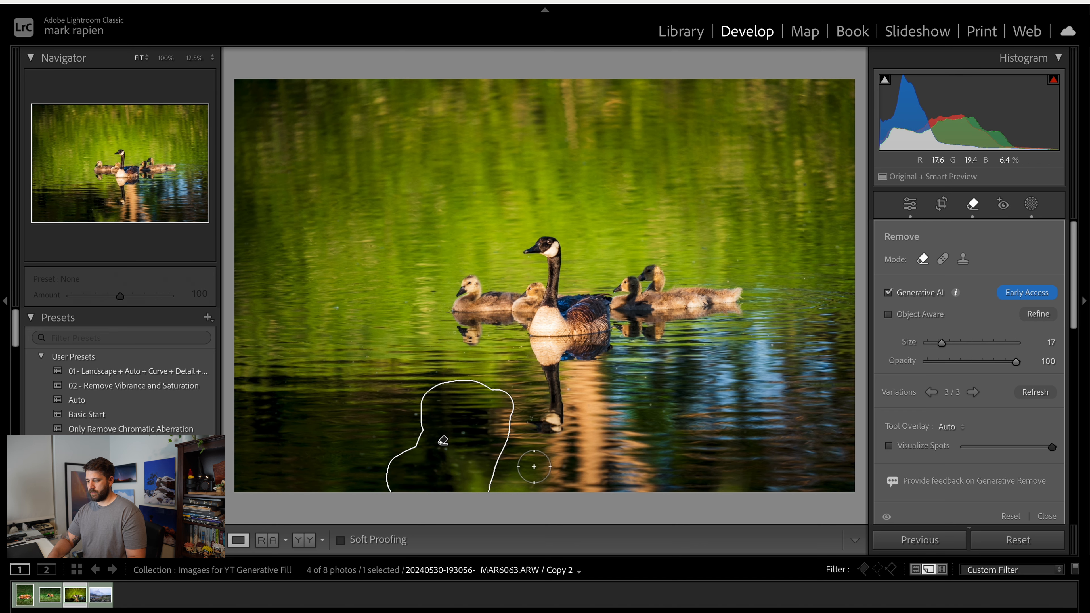
Remove the leftover reflection along the goose photo's bottom edge with generative Remove at size 17 and select variation 2.
{"action": "mouse_move", "coordinate": [534, 465]}
{"action": "left_mouse_down"}
{"action": "mouse_move", "coordinate": [517, 487]}
{"action": "mouse_move", "coordinate": [465, 478]}
{"action": "mouse_move", "coordinate": [446, 448]}
{"action": "mouse_move", "coordinate": [500, 469]}
{"action": "mouse_move", "coordinate": [523, 462]}
{"action": "mouse_move", "coordinate": [455, 455]}
{"action": "mouse_move", "coordinate": [463, 492]}
{"action": "mouse_move", "coordinate": [477, 496]}
{"action": "left_mouse_up"}
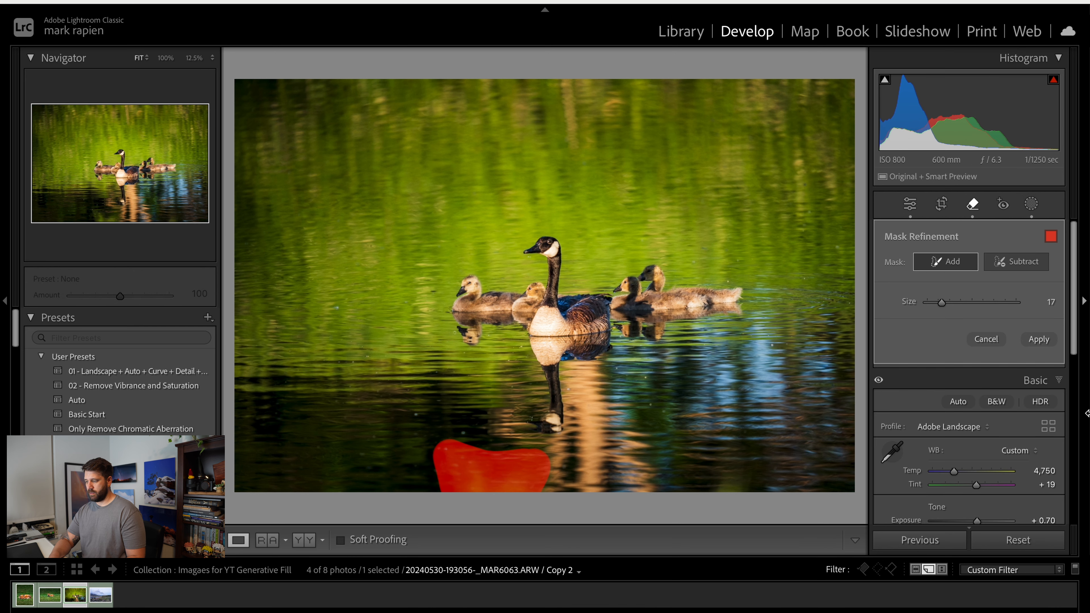
{"action": "left_click", "coordinate": [1038, 339]}
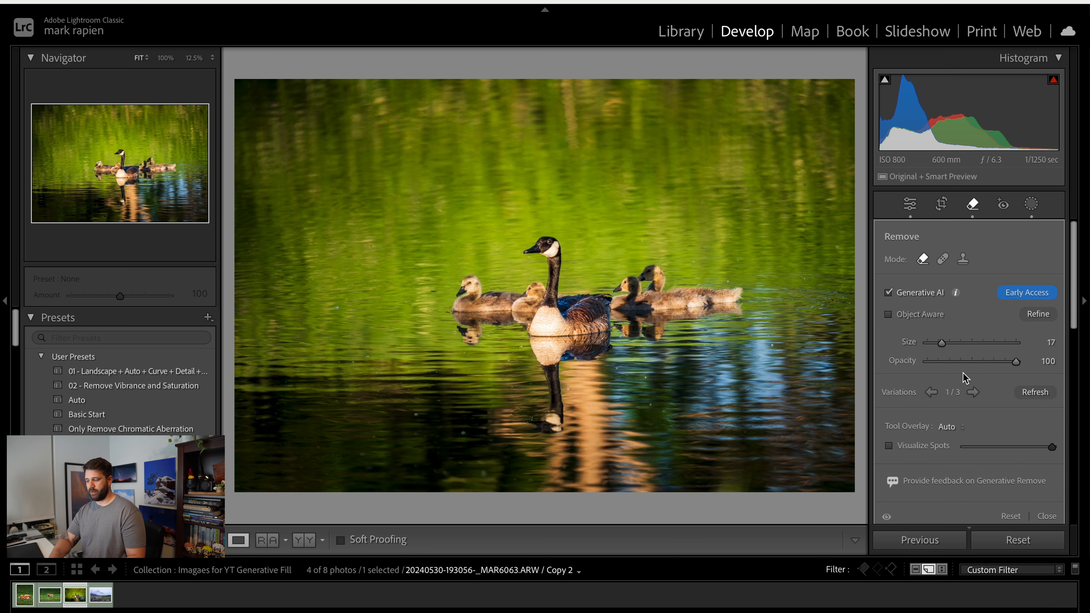
{"action": "left_click", "coordinate": [973, 392]}
{"action": "left_click", "coordinate": [930, 392]}
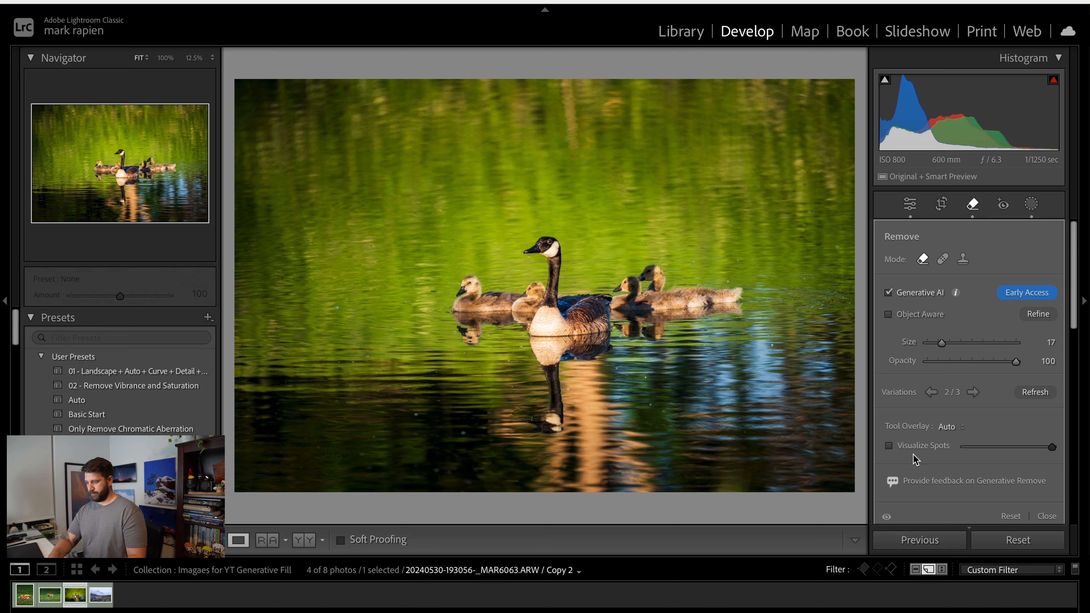
Compare the goose photo with and without the removals, and close the Remove tool.
{"action": "left_click", "coordinate": [886, 517]}
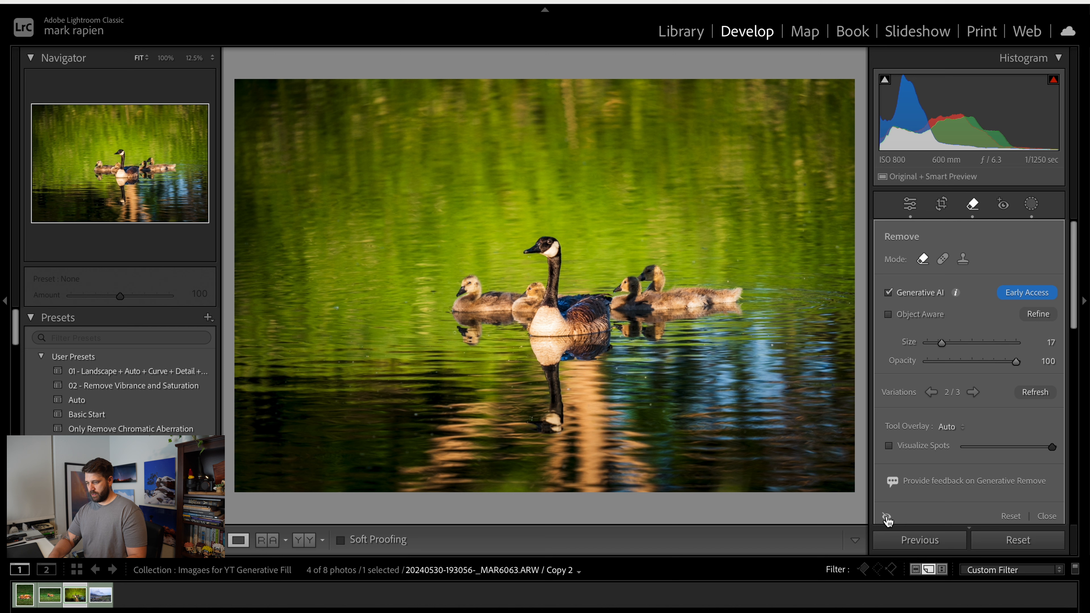
{"action": "left_click", "coordinate": [886, 517]}
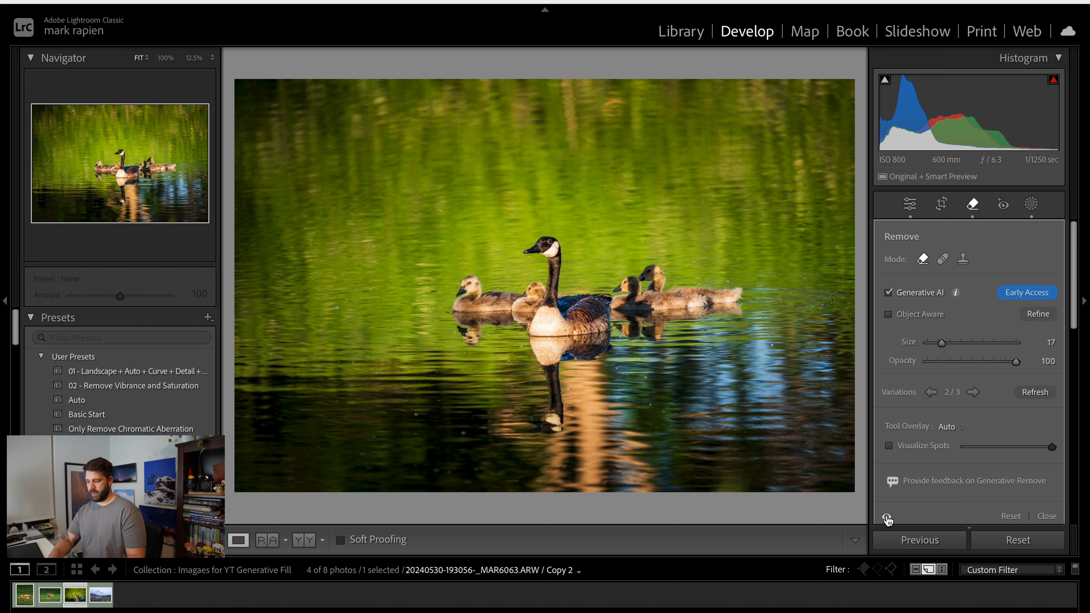
{"action": "left_click", "coordinate": [887, 517]}
{"action": "left_click", "coordinate": [886, 518]}
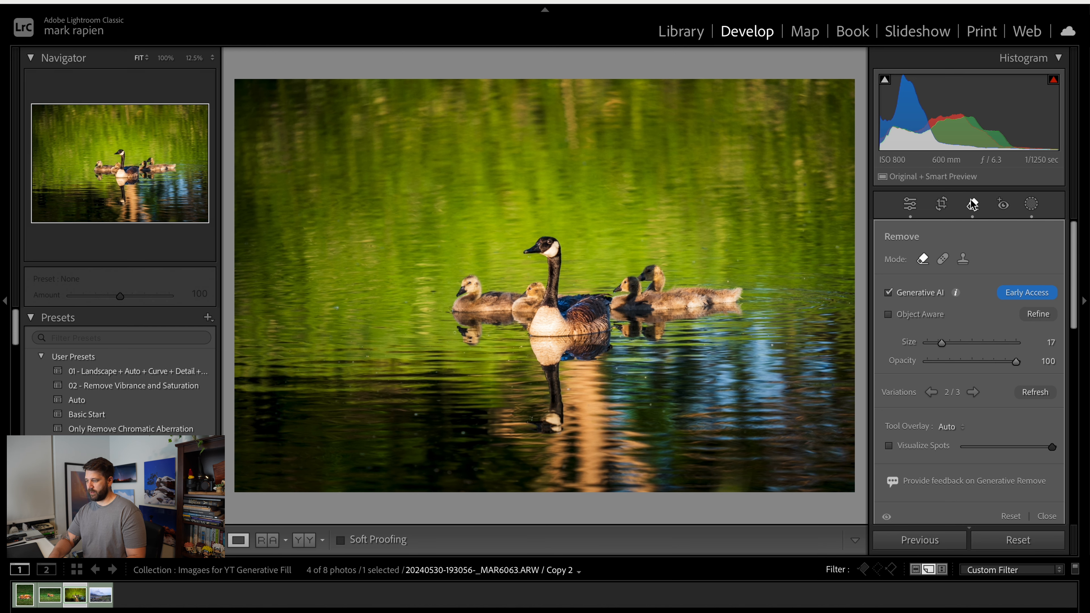
{"action": "left_click", "coordinate": [971, 212]}
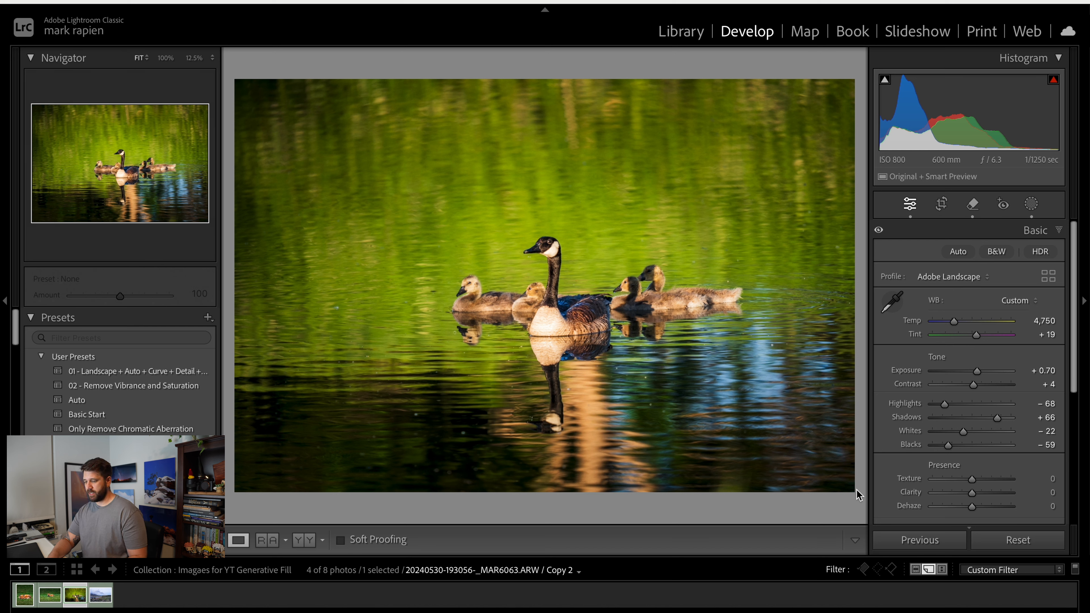
Open the lake landscape photo and remove the cluster of buildings at its right edge with generative Remove at brush size 17.
{"action": "left_click", "coordinate": [101, 595]}
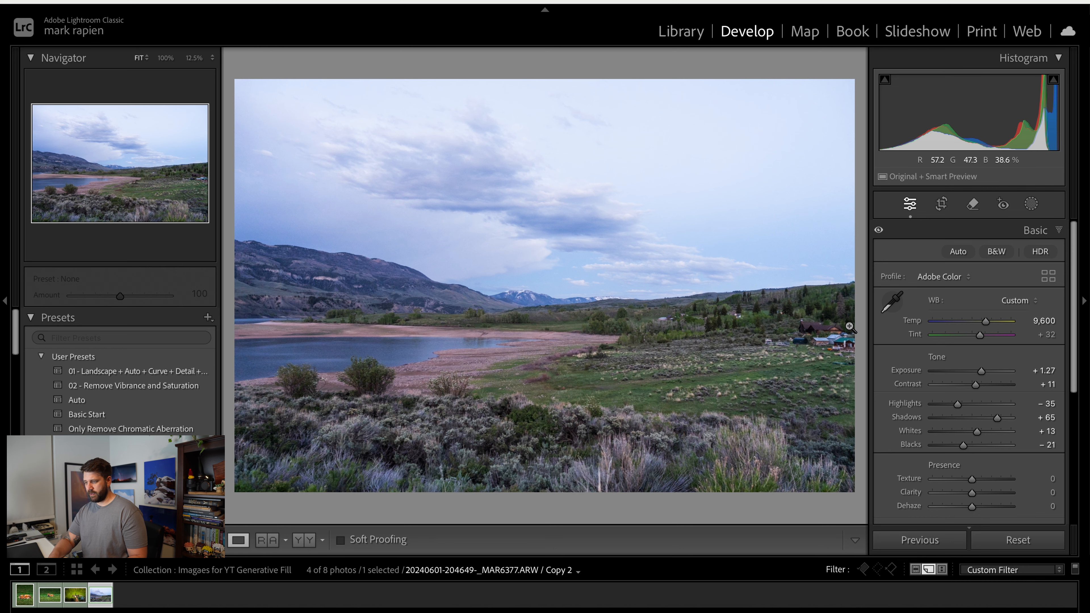
{"action": "left_click", "coordinate": [841, 341]}
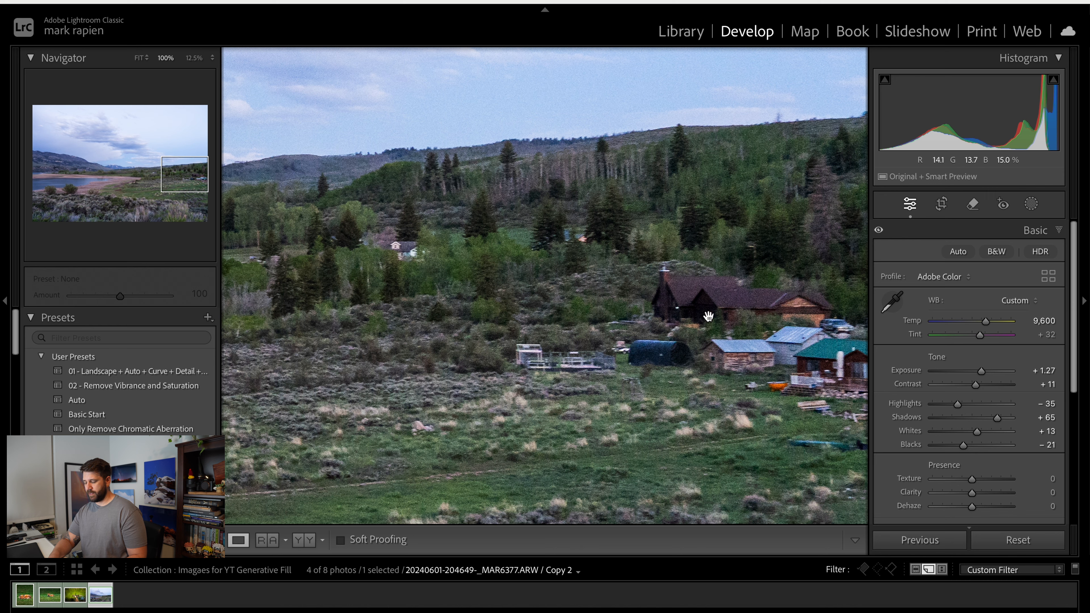
{"action": "left_click", "coordinate": [742, 337]}
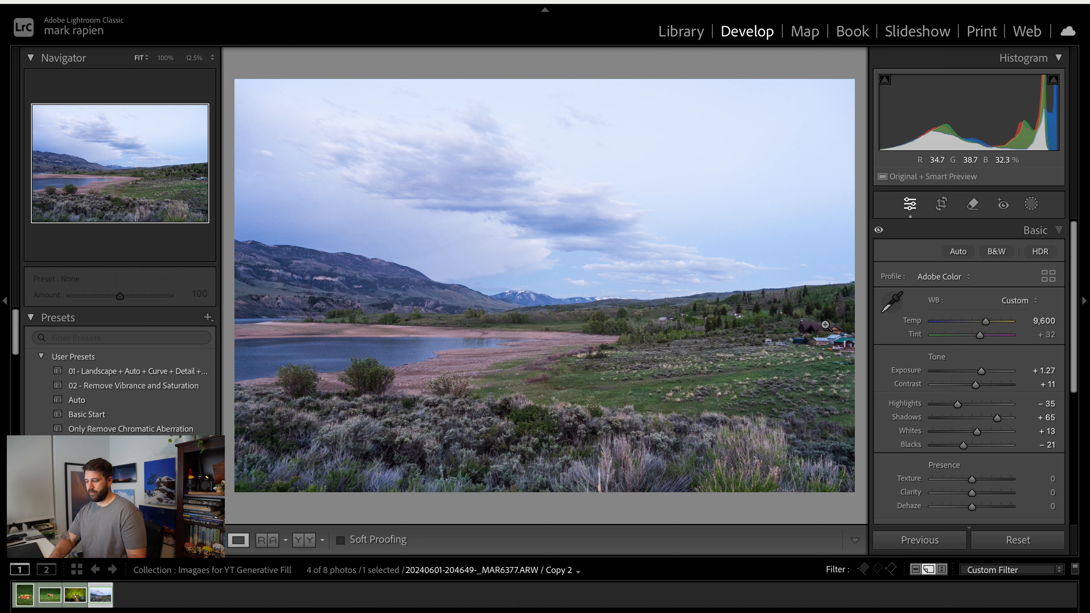
{"action": "left_click", "coordinate": [972, 205]}
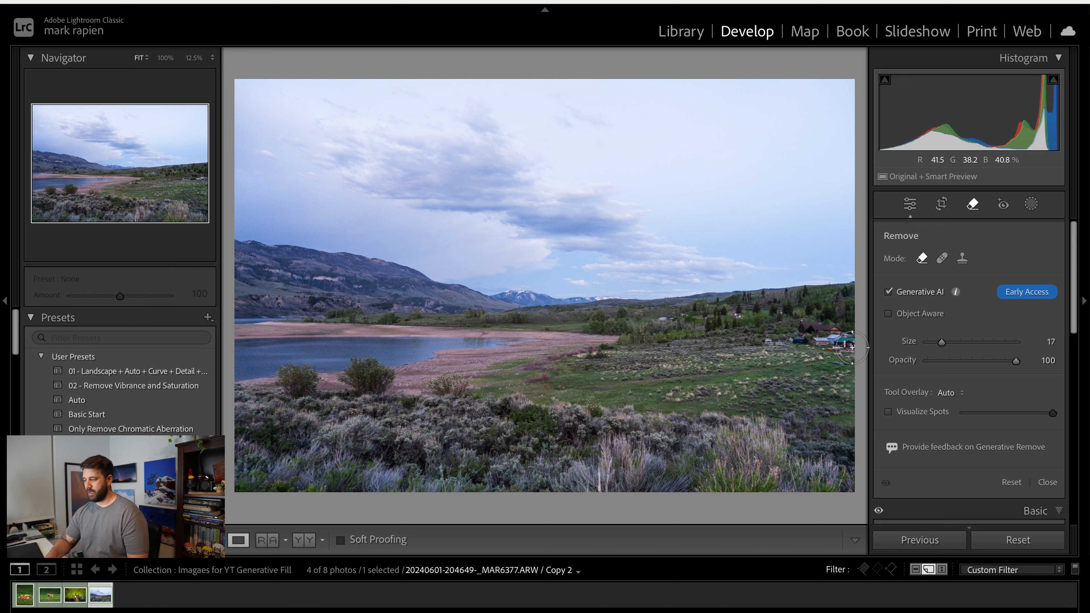
{"action": "mouse_move", "coordinate": [851, 347]}
{"action": "left_mouse_down"}
{"action": "mouse_move", "coordinate": [771, 345]}
{"action": "mouse_move", "coordinate": [783, 329]}
{"action": "mouse_move", "coordinate": [823, 323]}
{"action": "mouse_move", "coordinate": [849, 331]}
{"action": "mouse_move", "coordinate": [852, 344]}
{"action": "mouse_move", "coordinate": [776, 344]}
{"action": "mouse_move", "coordinate": [840, 343]}
{"action": "left_mouse_up"}
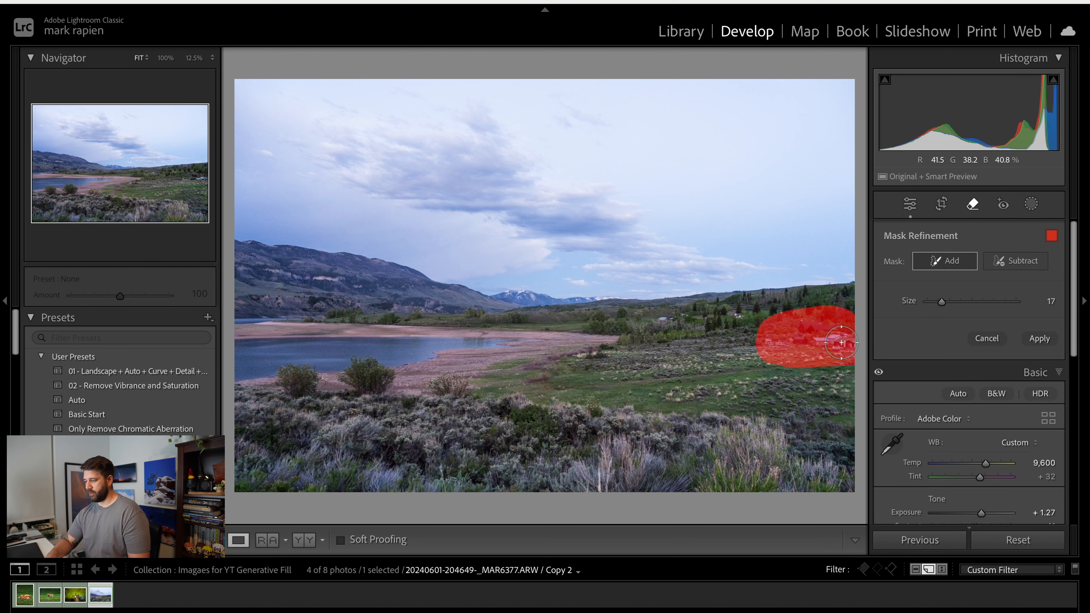
{"action": "left_click", "coordinate": [1040, 340]}
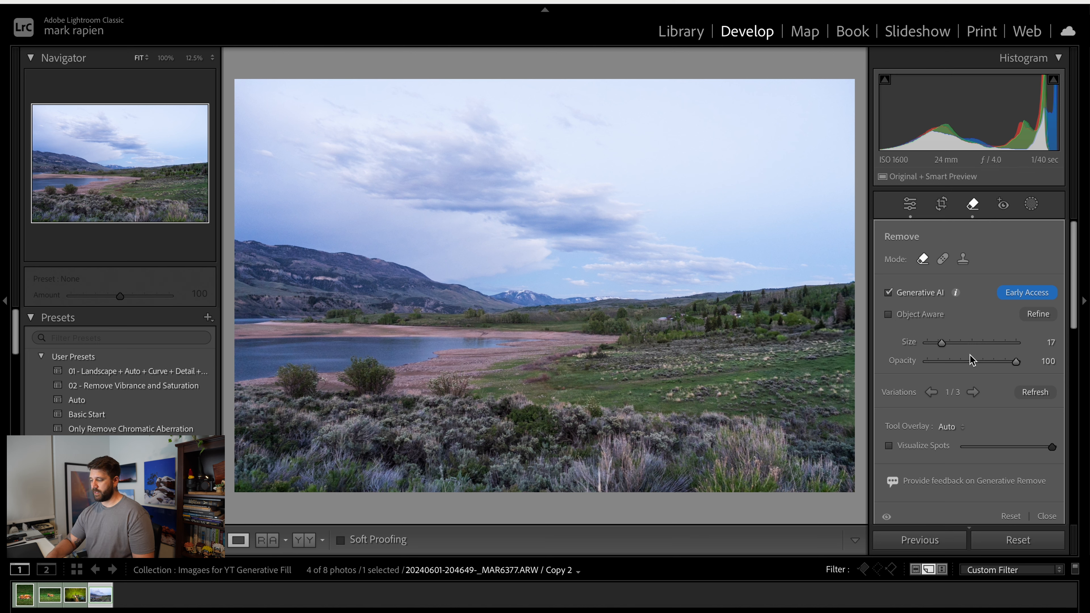
Compare the generated variations for the removed buildings and select variation 3.
{"action": "left_click", "coordinate": [976, 396]}
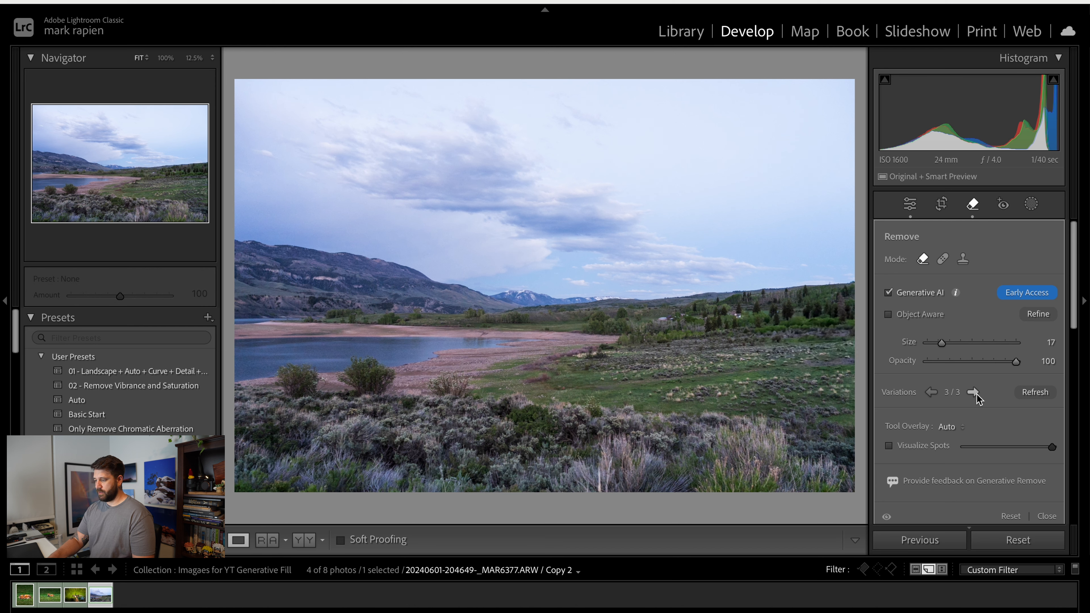
{"action": "left_click", "coordinate": [976, 395]}
{"action": "left_click", "coordinate": [976, 396]}
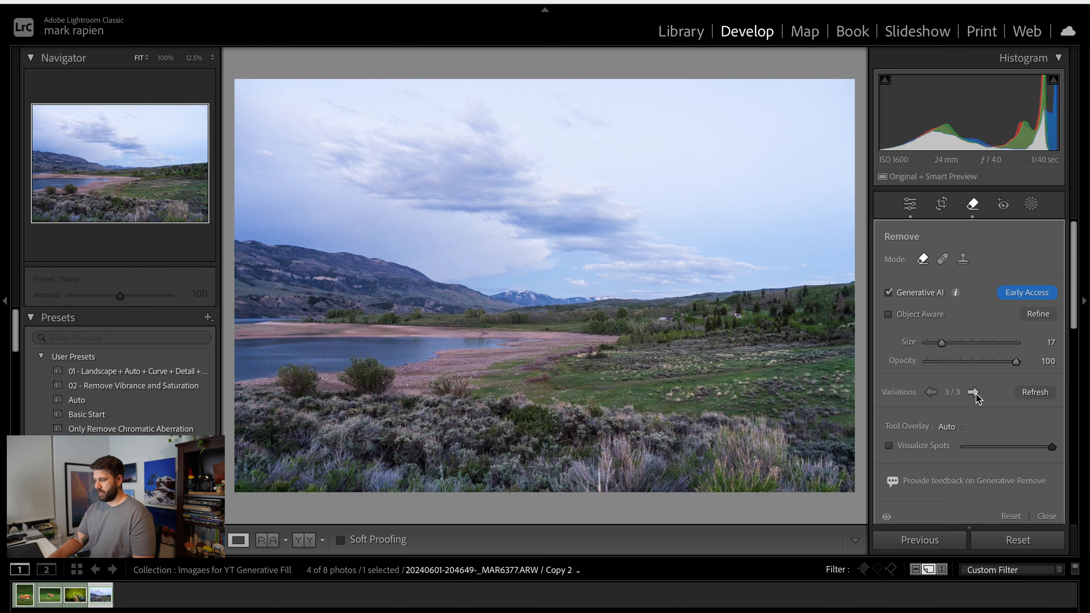
{"action": "left_click", "coordinate": [976, 396]}
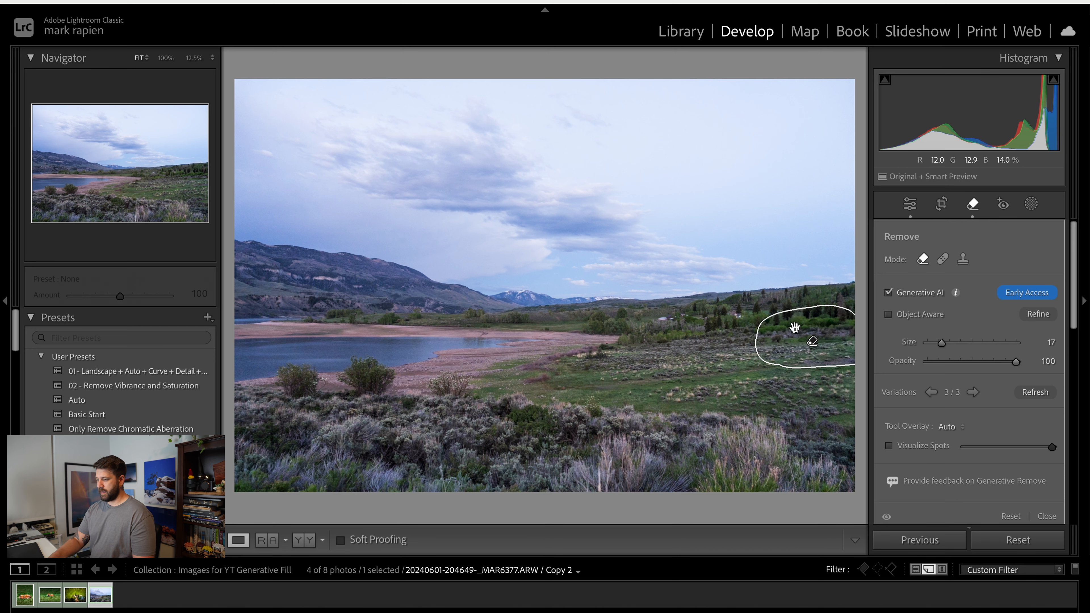
Reduce the Remove brush size to 11 and remove the distant houses among the trees with generative Remove in one mask.
{"action": "scroll", "coordinate": [734, 314], "scroll_direction": "down", "scroll_amount": 2}
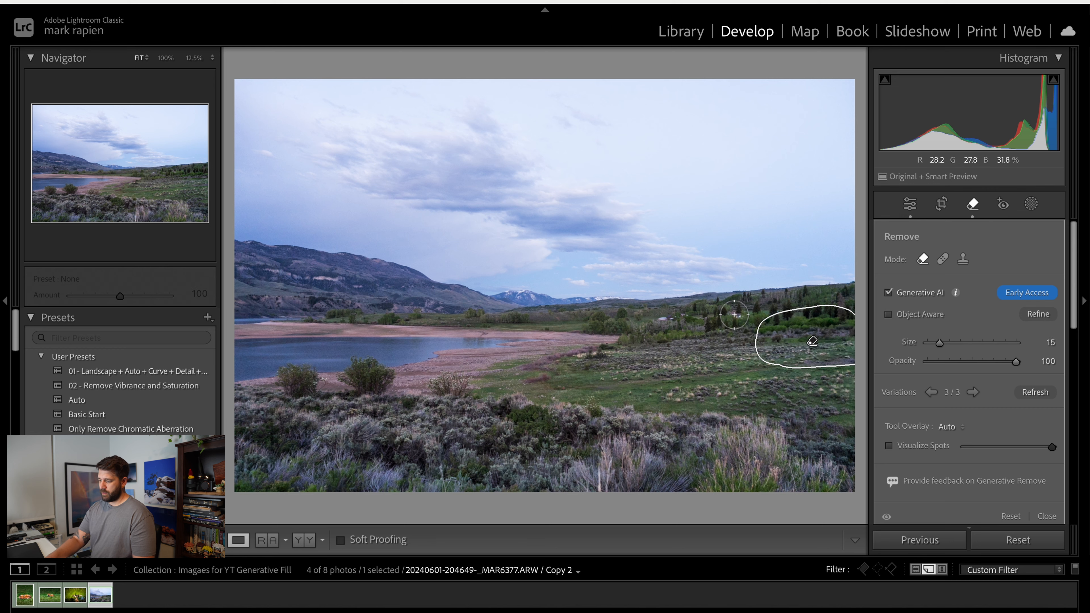
{"action": "scroll", "coordinate": [734, 314], "scroll_direction": "down", "scroll_amount": 3}
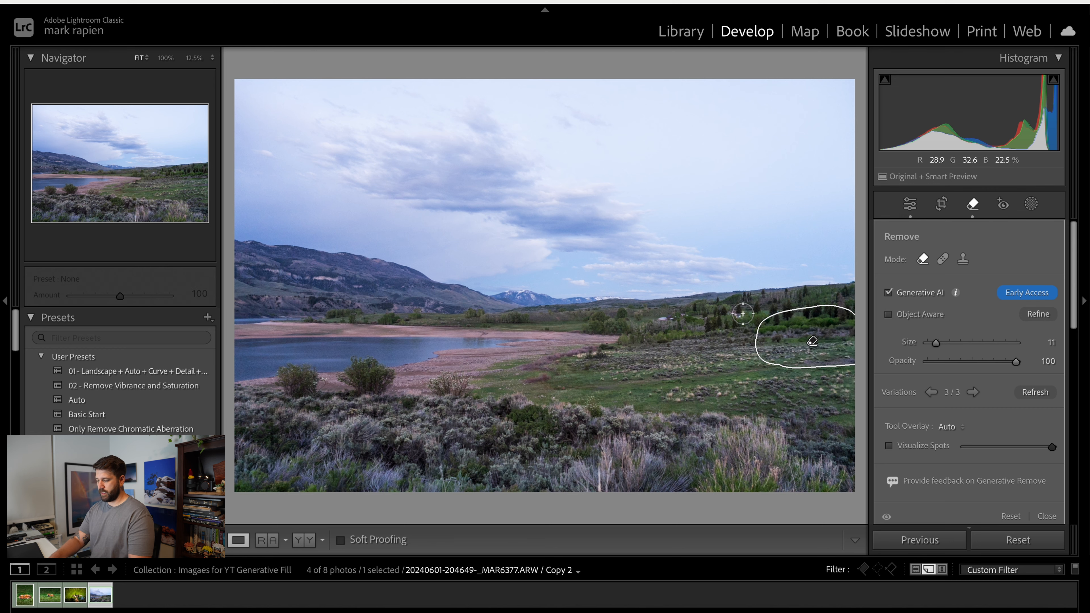
{"action": "left_click", "coordinate": [736, 314]}
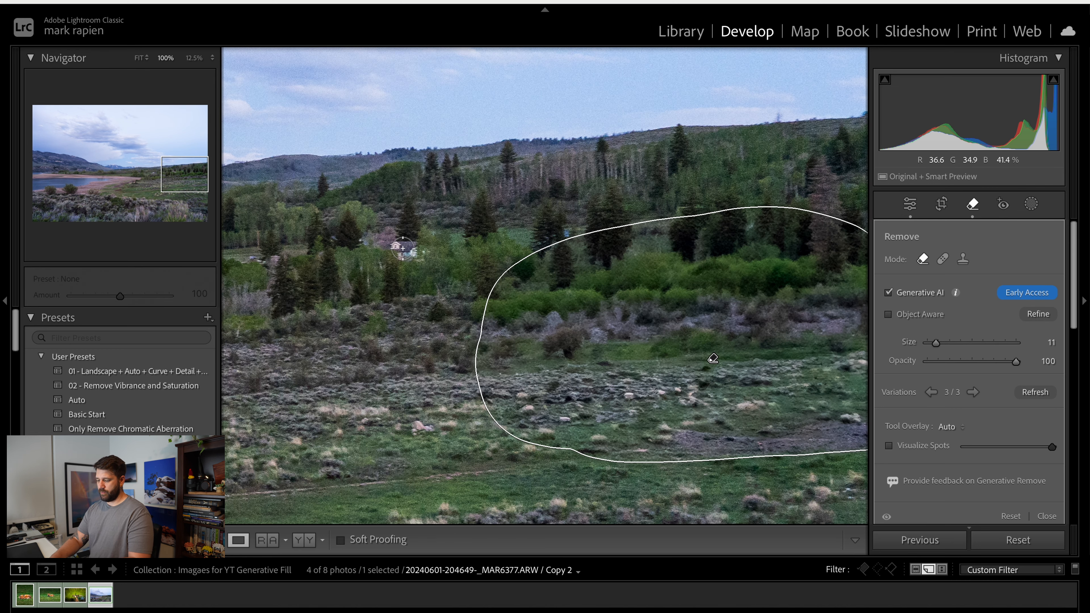
{"action": "left_click_drag", "start_coordinate": [402, 249], "coordinate": [739, 266]}
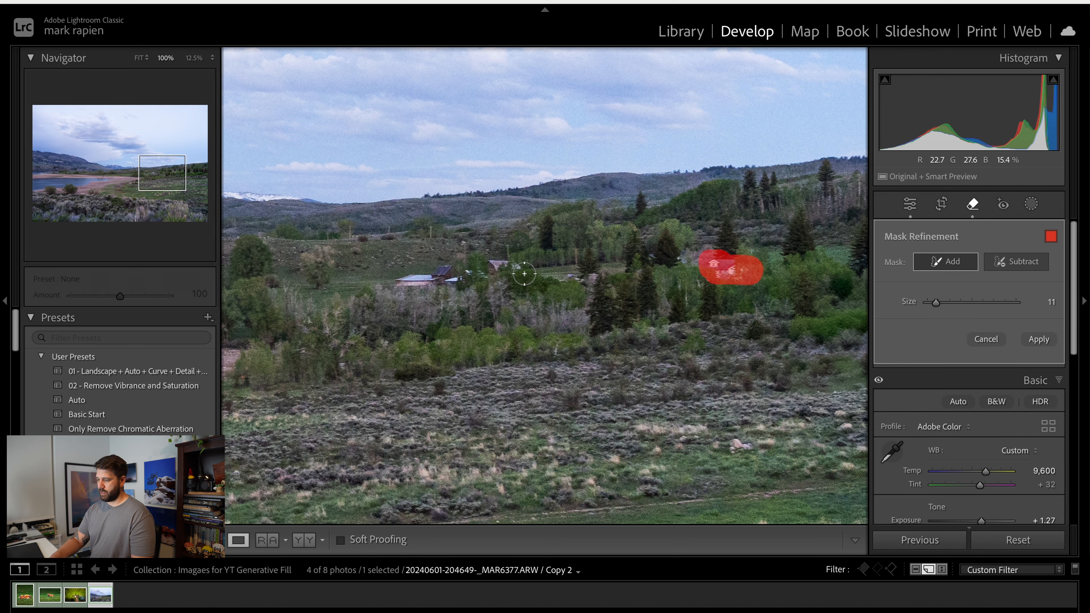
{"action": "mouse_move", "coordinate": [494, 268]}
{"action": "left_mouse_down"}
{"action": "mouse_move", "coordinate": [508, 268]}
{"action": "mouse_move", "coordinate": [395, 281]}
{"action": "mouse_move", "coordinate": [513, 268]}
{"action": "left_mouse_up"}
{"action": "left_click", "coordinate": [1035, 340]}
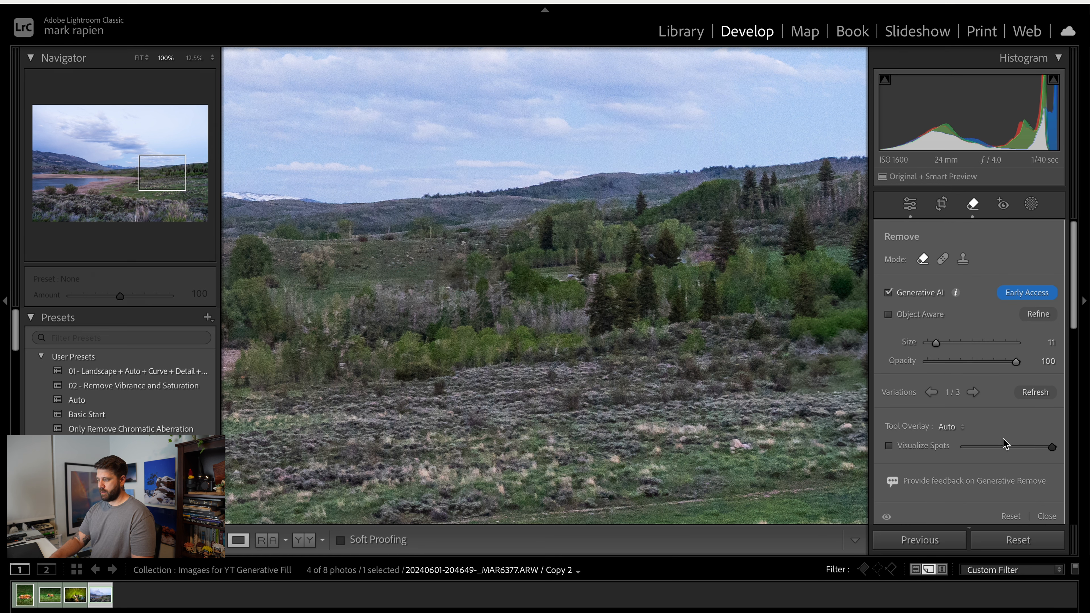
Compare the generated variations for the removed distant houses and select variation 2 for the long mask across the valley trees.
{"action": "left_click", "coordinate": [972, 392]}
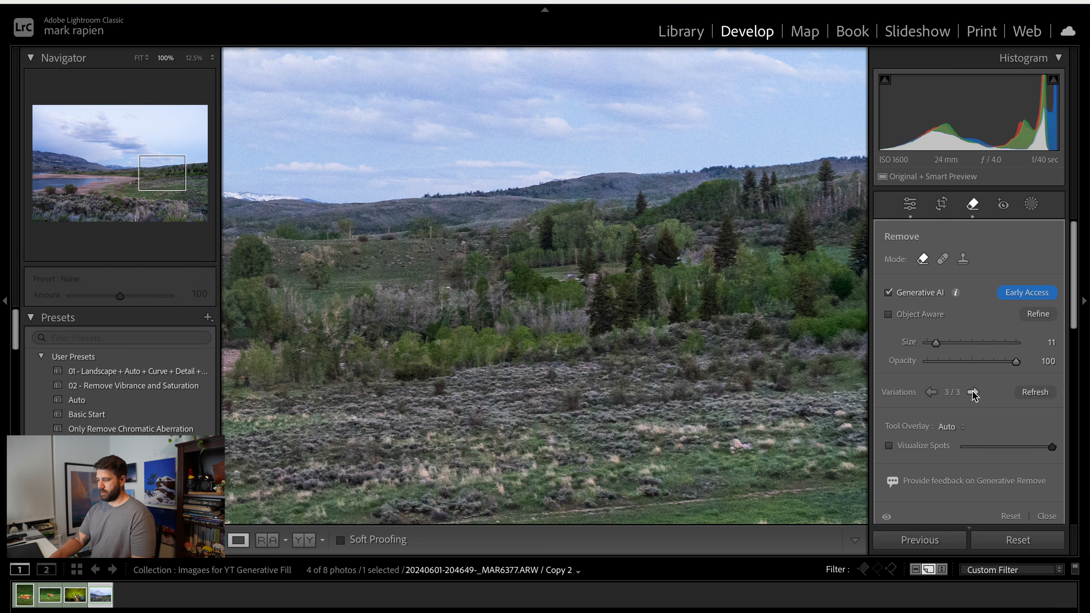
{"action": "left_click", "coordinate": [972, 391]}
{"action": "left_click", "coordinate": [972, 391]}
{"action": "left_click", "coordinate": [972, 392]}
{"action": "left_click", "coordinate": [973, 392]}
{"action": "left_click", "coordinate": [973, 392]}
{"action": "left_click", "coordinate": [973, 392]}
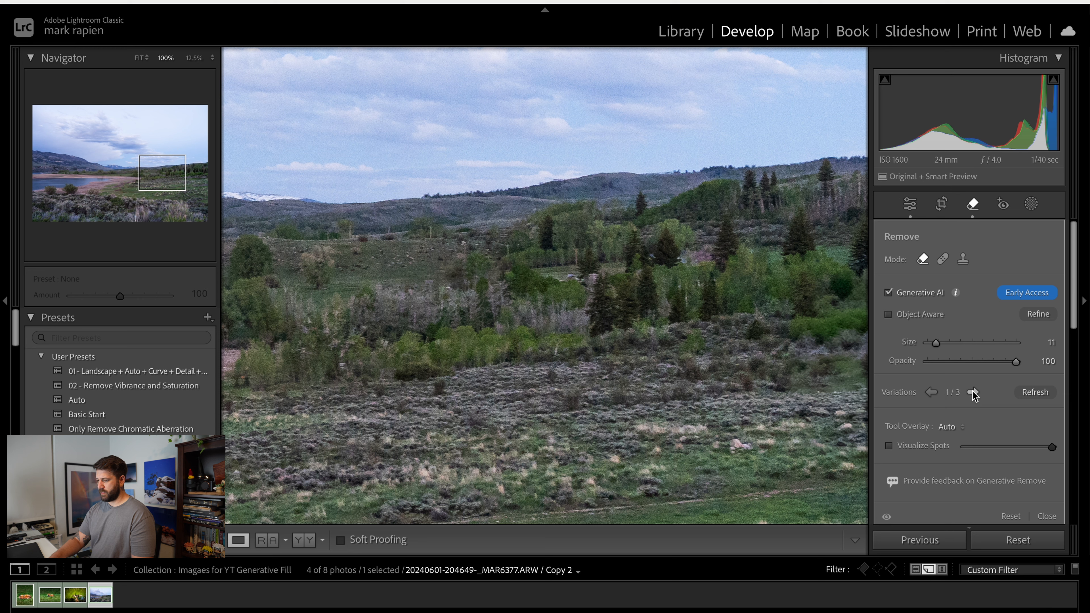
{"action": "left_click", "coordinate": [465, 276]}
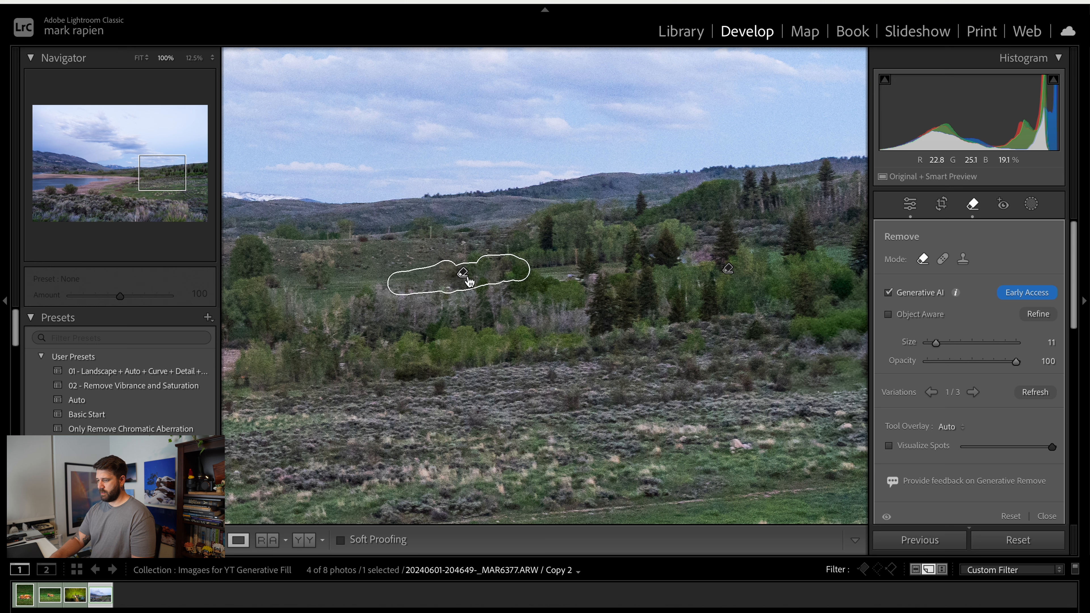
{"action": "left_click", "coordinate": [973, 392]}
{"action": "left_click", "coordinate": [973, 392]}
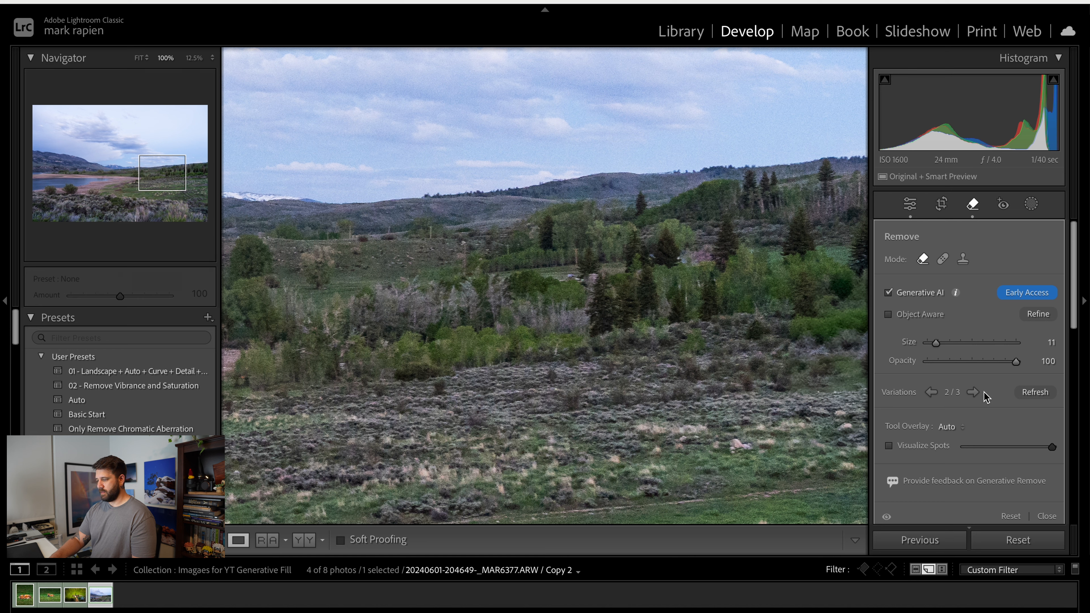
Check the smaller removal beside the tall evergreens, and compare the whole landscape photo with and without the removals.
{"action": "left_click", "coordinate": [729, 270]}
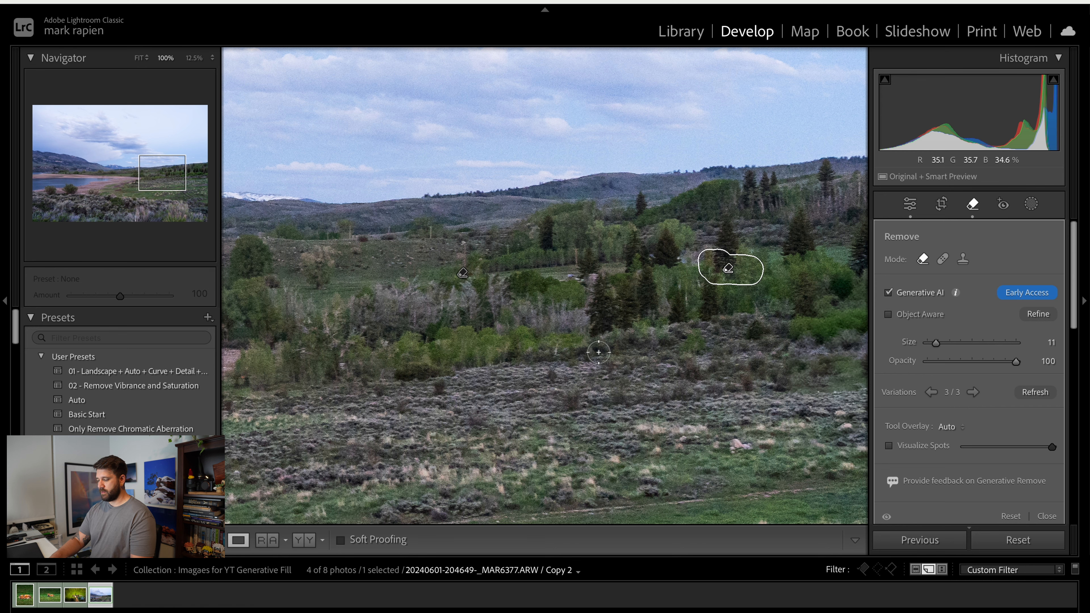
{"action": "left_click", "coordinate": [521, 357]}
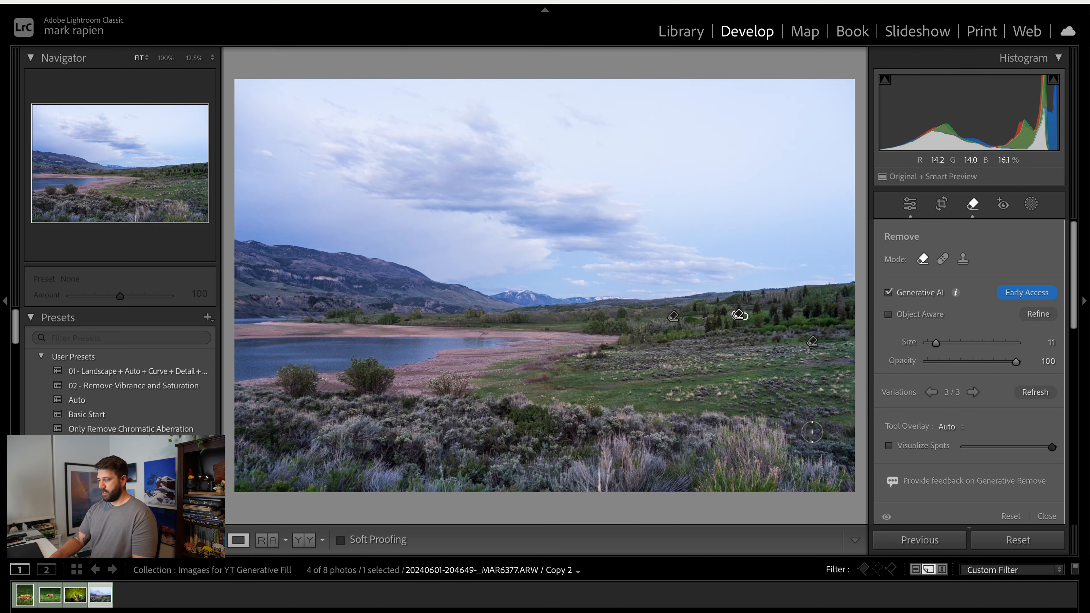
{"action": "left_click", "coordinate": [887, 517]}
{"action": "left_click", "coordinate": [887, 517]}
{"action": "left_click", "coordinate": [887, 517]}
{"action": "left_click", "coordinate": [887, 517]}
{"action": "left_click", "coordinate": [887, 517]}
{"action": "left_click", "coordinate": [887, 516]}
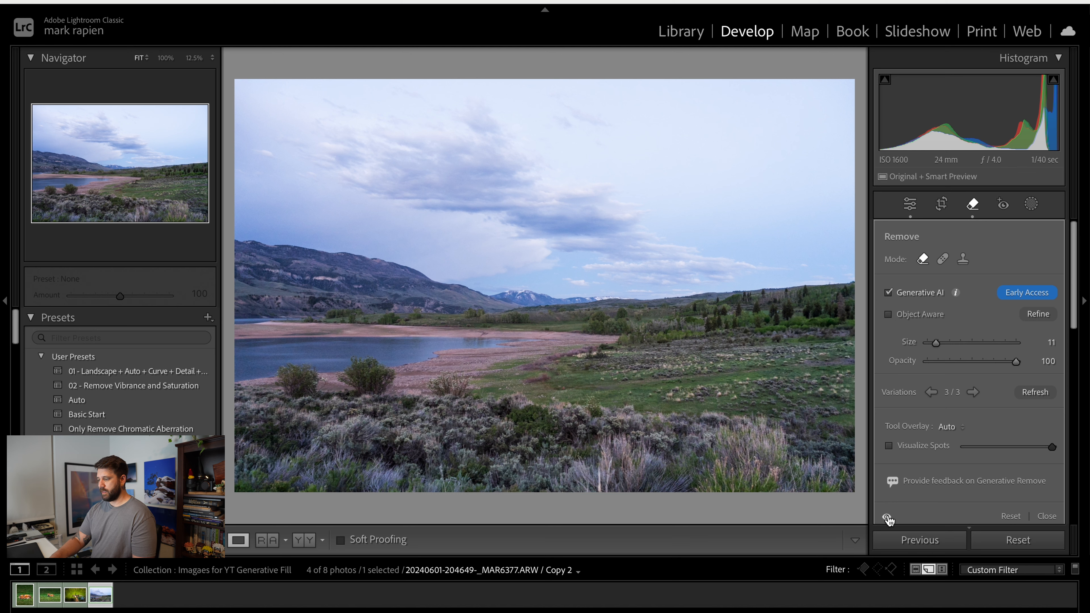
{"action": "left_click", "coordinate": [887, 517]}
{"action": "left_click", "coordinate": [887, 516]}
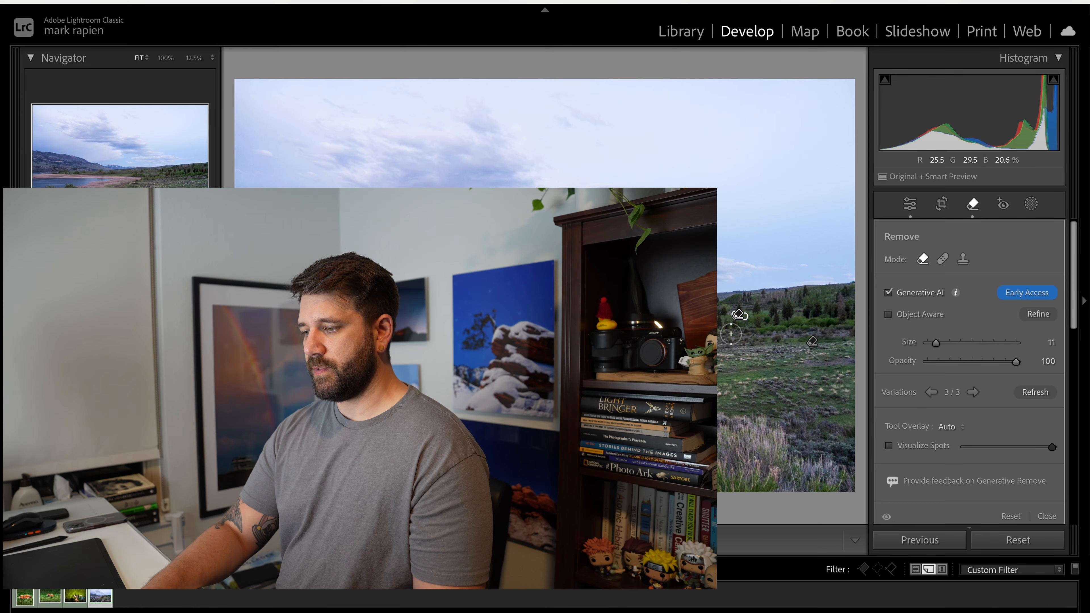